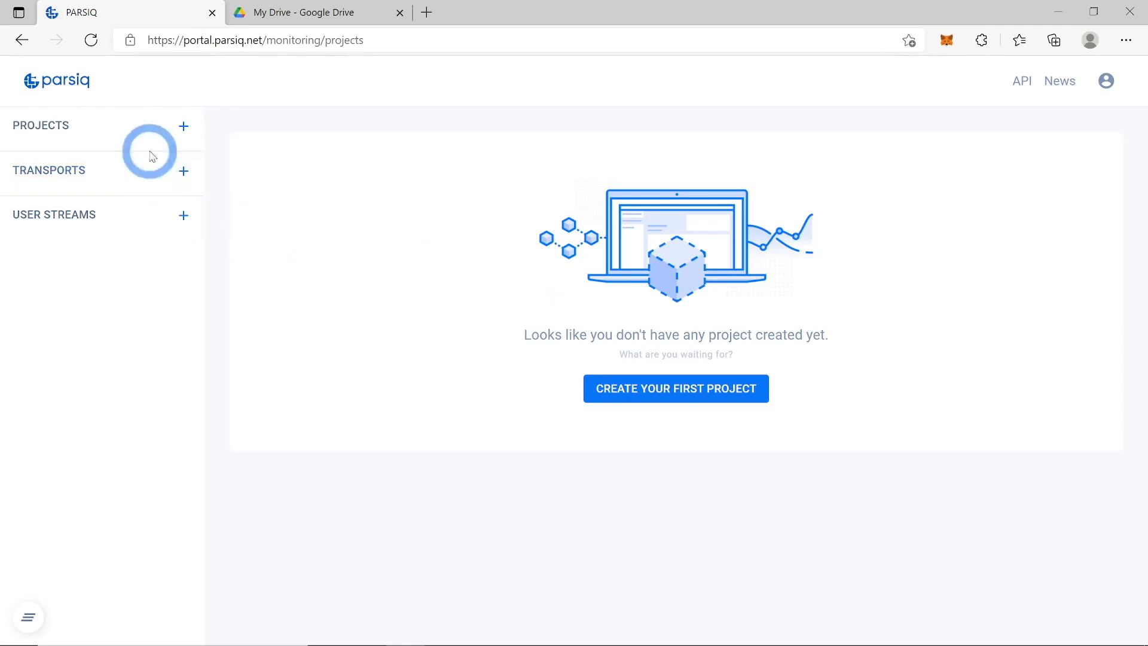
Add a Google Sheets transport named GS
{"action": "left_click", "coordinate": [182, 171]}
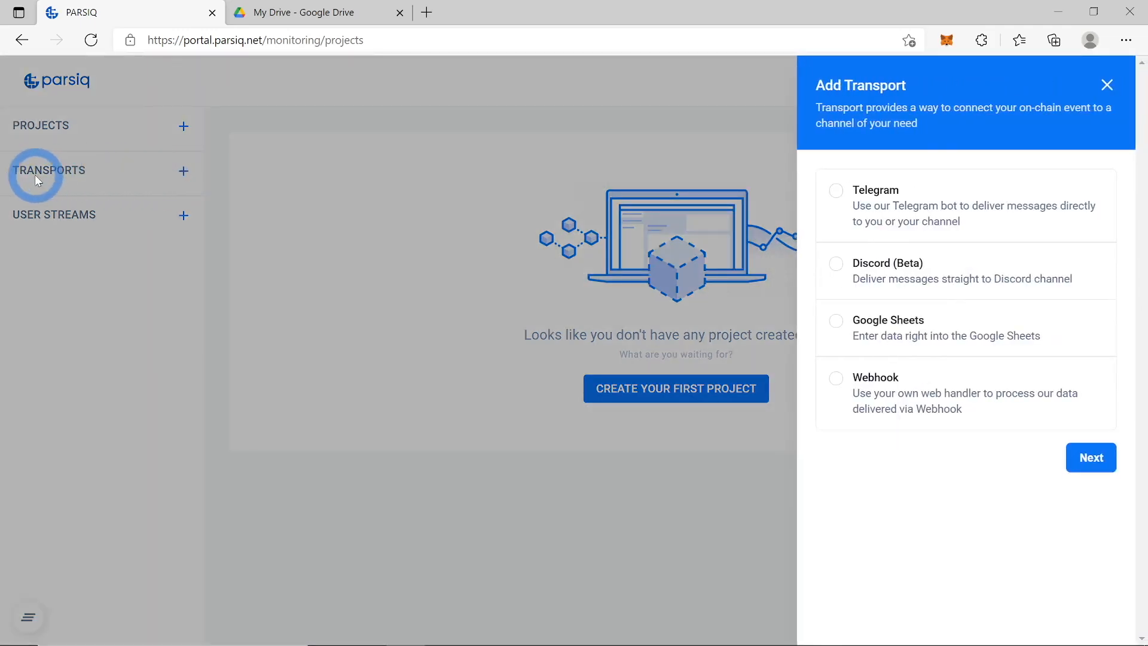
{"action": "left_click", "coordinate": [836, 321]}
{"action": "left_click", "coordinate": [1101, 463]}
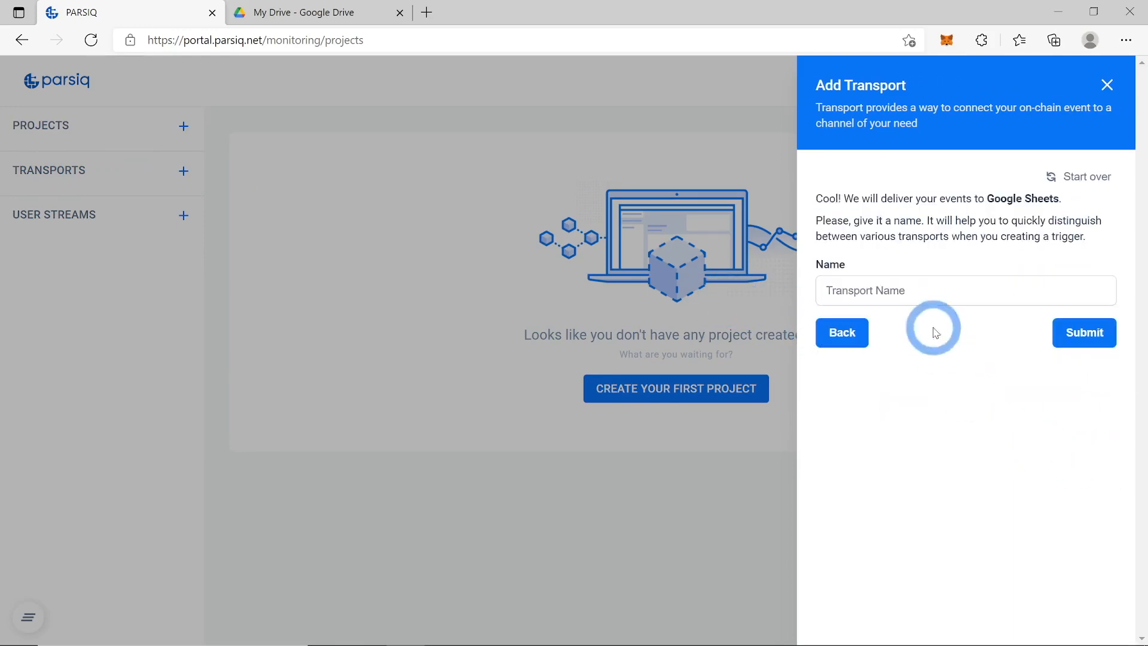
{"action": "left_click", "coordinate": [905, 290]}
{"action": "type", "text": "G"}
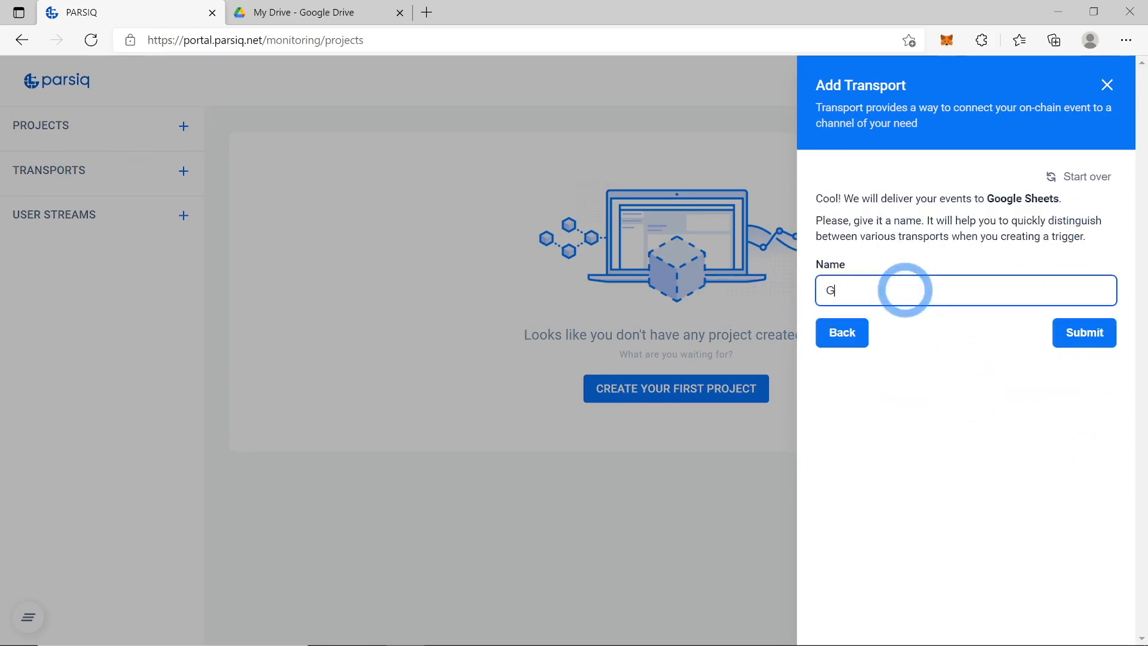
{"action": "type", "text": "S"}
{"action": "left_click", "coordinate": [1085, 333]}
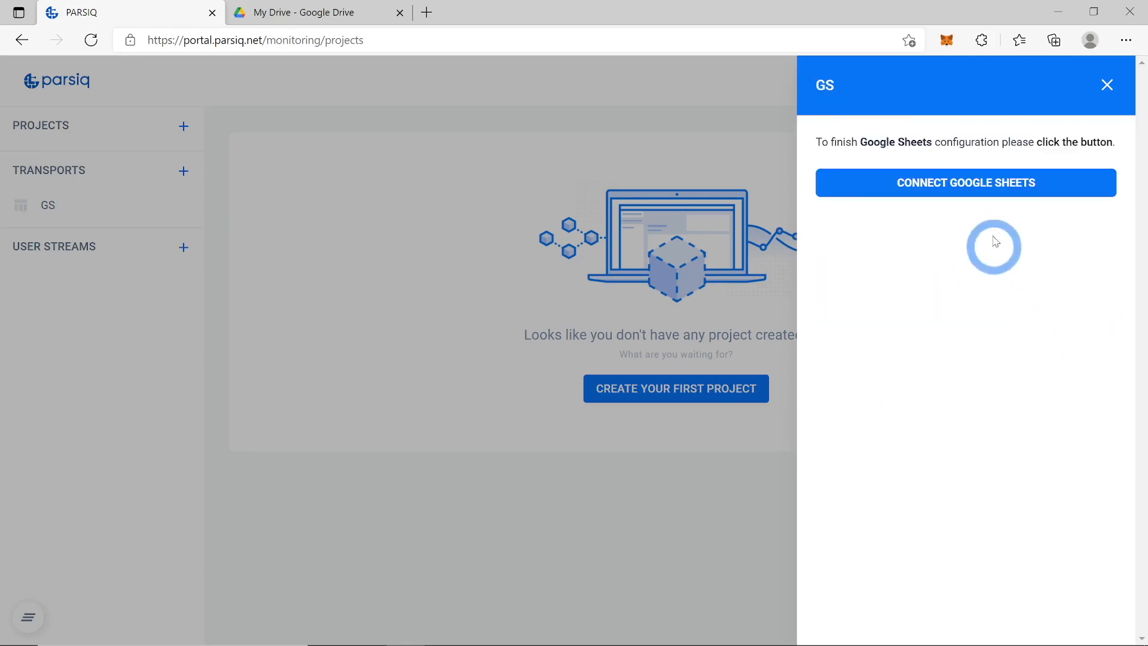
Connect the GS transport to Google Sheets with the listed Google account, and close the duplicate PARSIQ page
{"action": "left_click", "coordinate": [951, 180]}
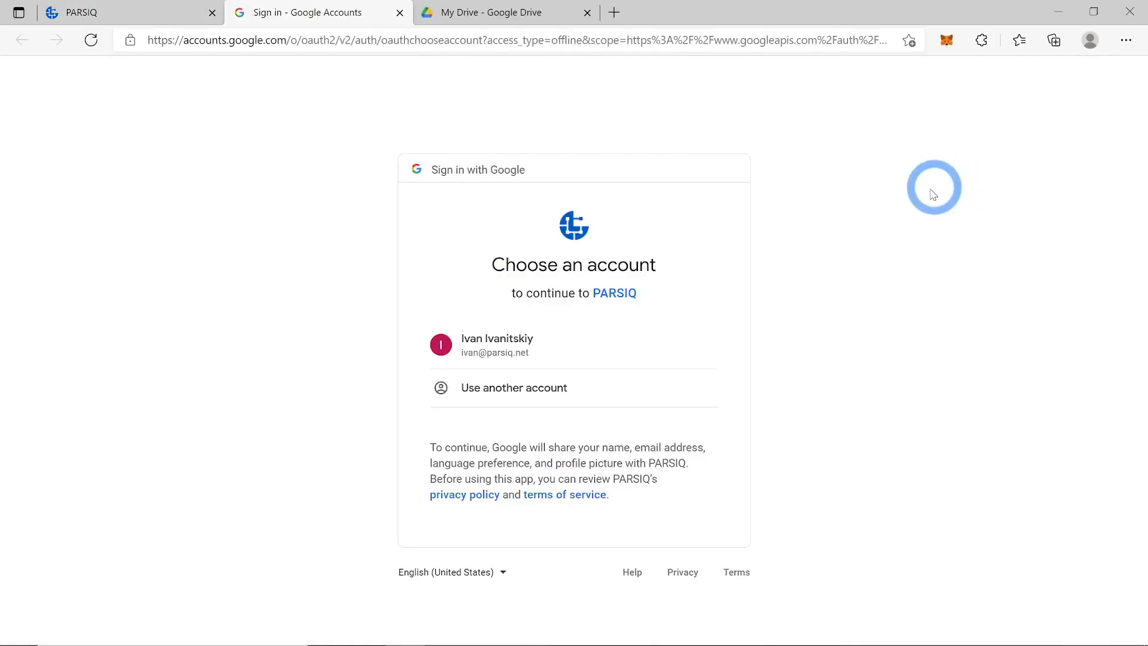
{"action": "left_click", "coordinate": [506, 352]}
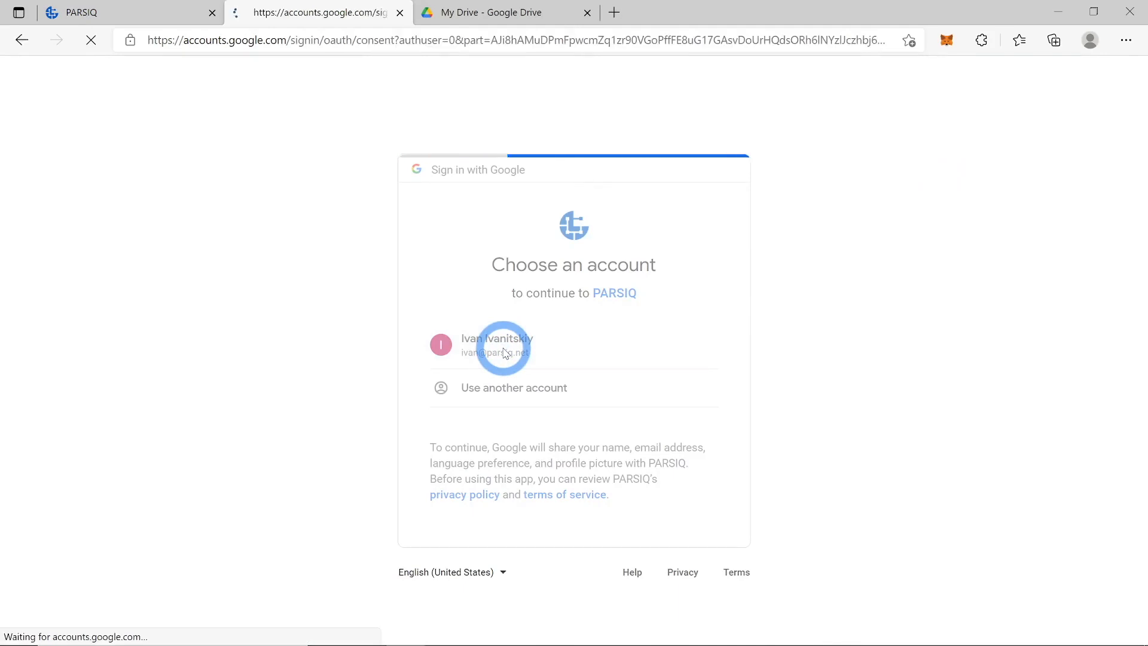
{"action": "left_click", "coordinate": [642, 537]}
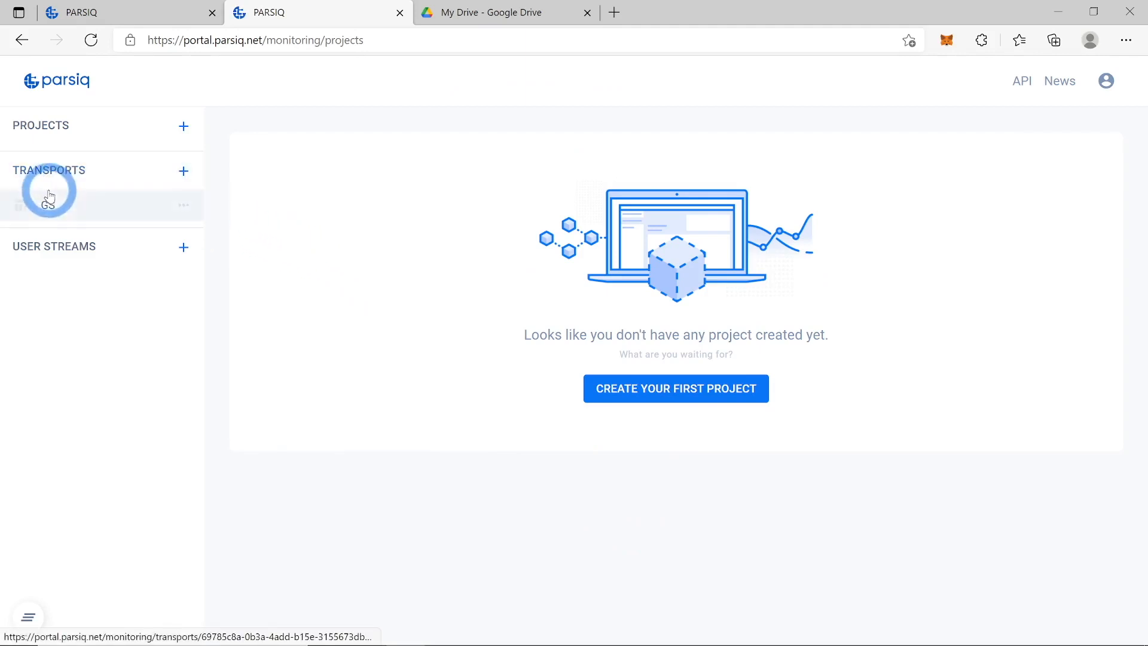
{"action": "left_click", "coordinate": [212, 12]}
Create an empty project named Risk Monitoring
{"action": "left_click", "coordinate": [184, 127]}
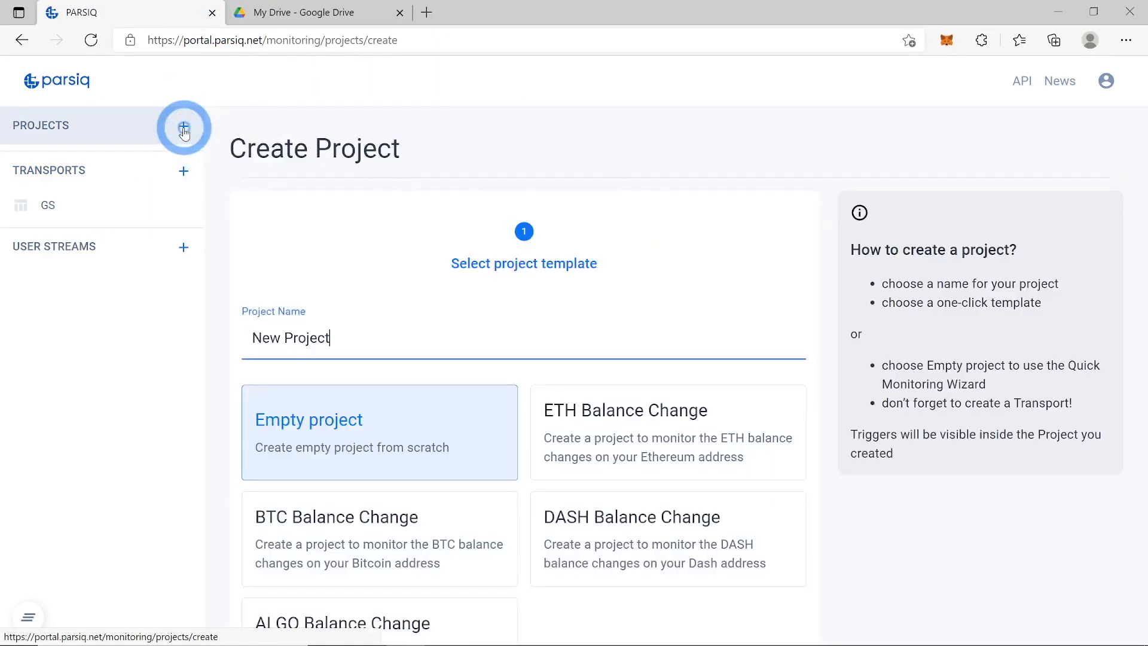
{"action": "left_click_drag", "start_coordinate": [363, 354], "coordinate": [247, 342]}
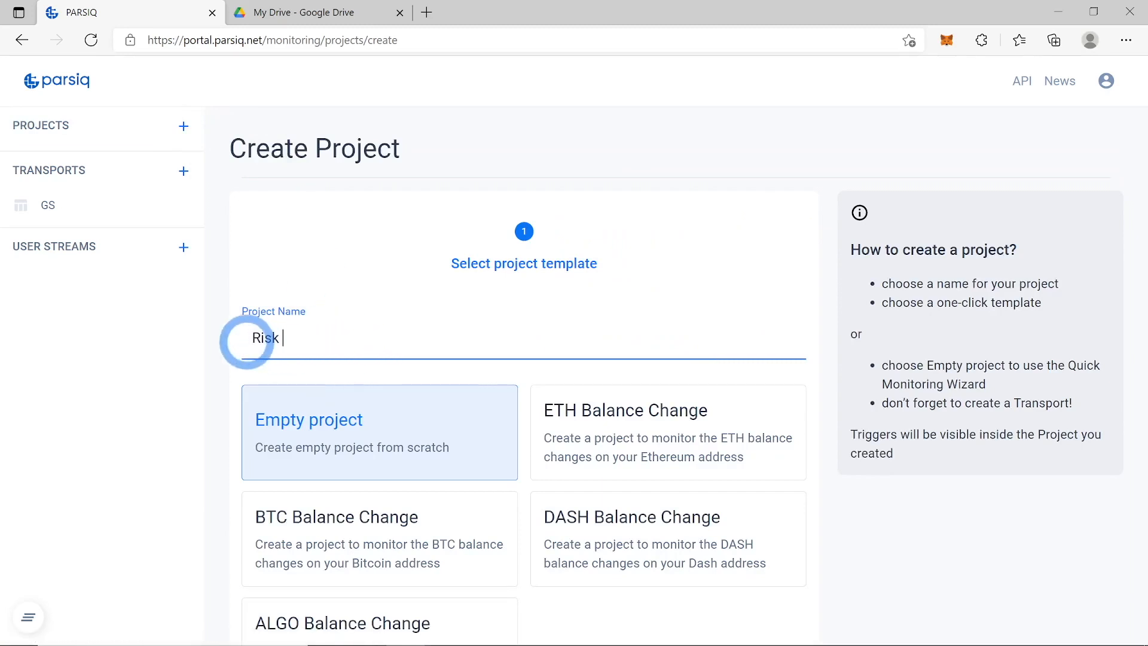
{"action": "scroll", "coordinate": [475, 367], "scroll_direction": "down", "scroll_amount": 3}
{"action": "left_click", "coordinate": [545, 574]}
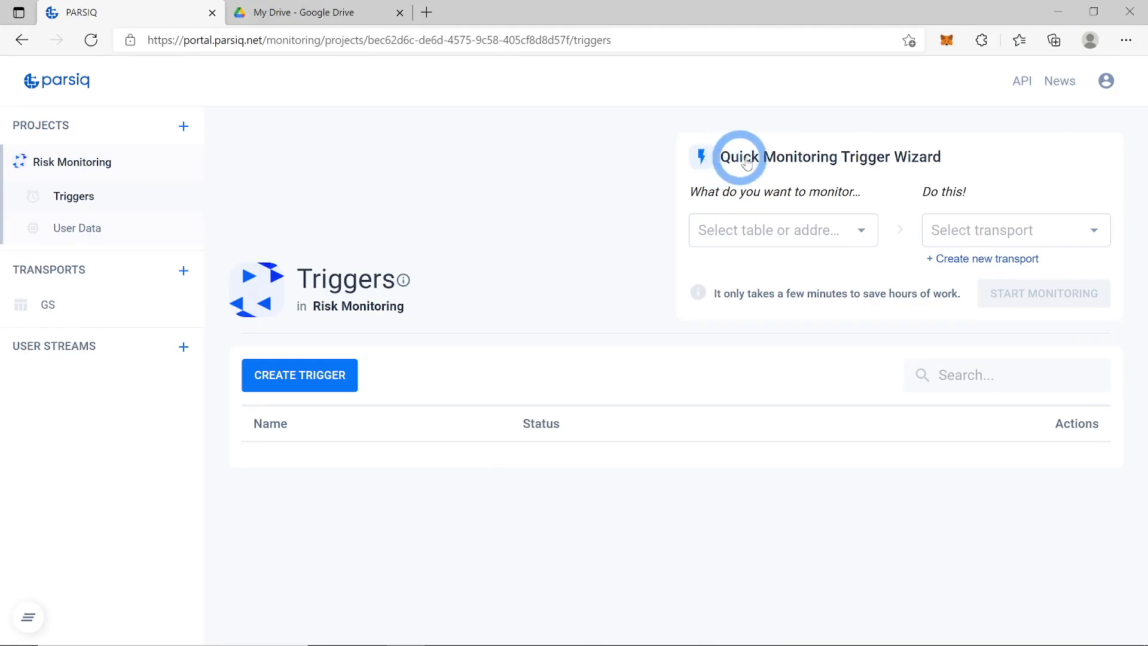
Set the quick monitoring trigger to watch the custom Ethereum address 0xc02aaa39b223fe8d0a0e5c4f27ead9083c756cc2 and deliver to the GS transport
{"action": "left_click", "coordinate": [841, 230]}
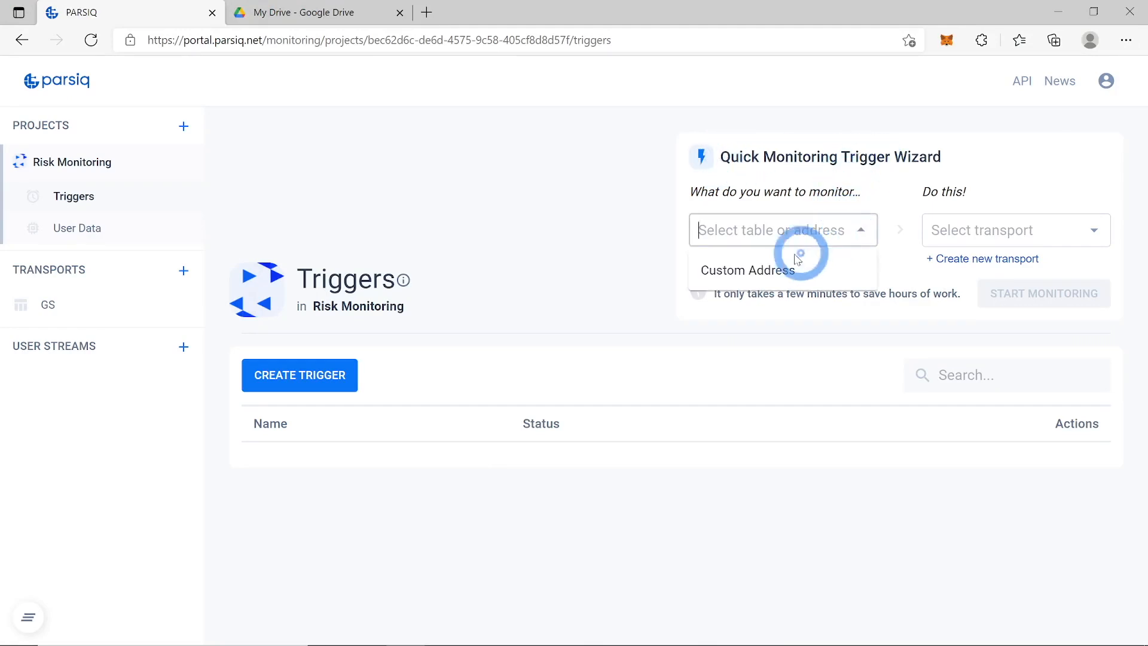
{"action": "left_click", "coordinate": [749, 272]}
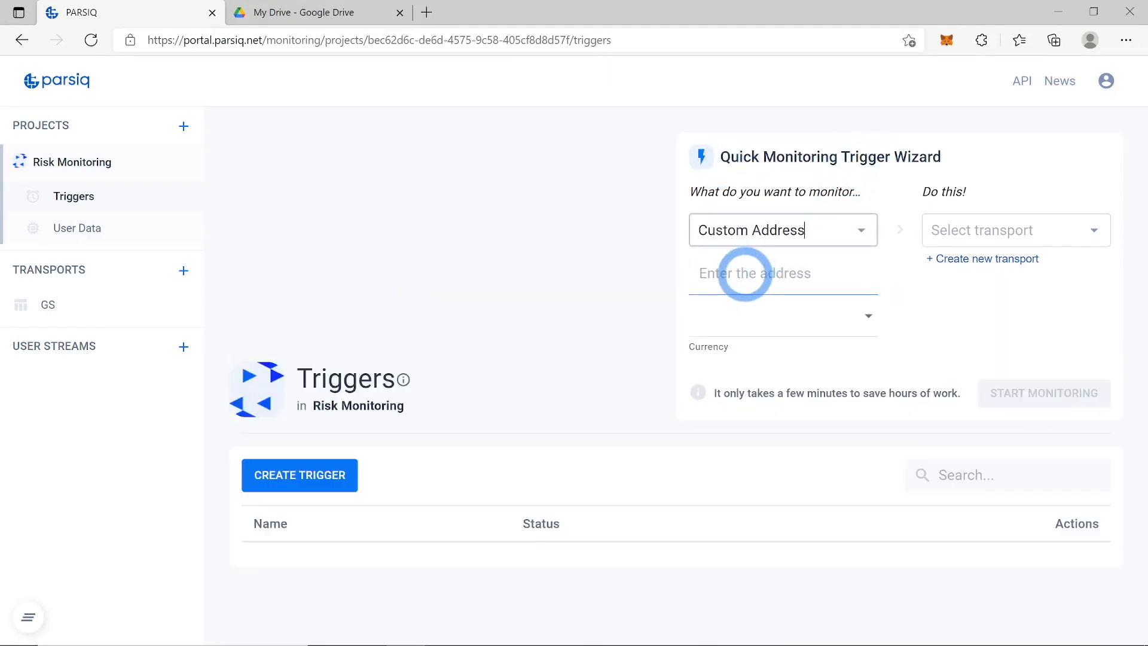
{"action": "left_click", "coordinate": [740, 273]}
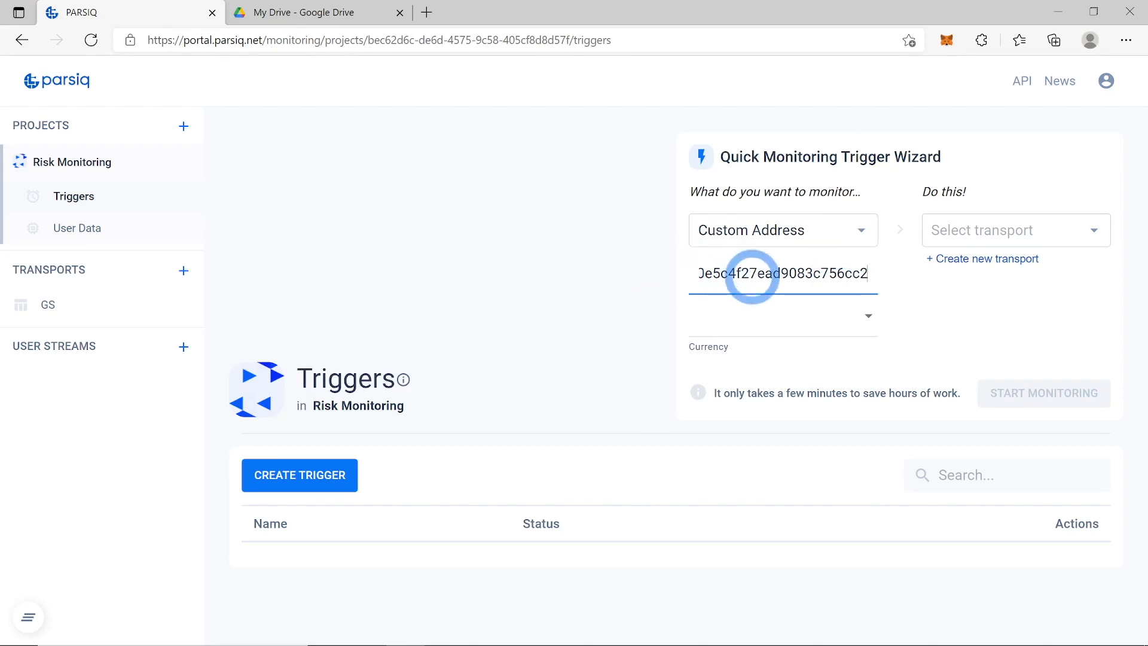
{"action": "left_click", "coordinate": [863, 314]}
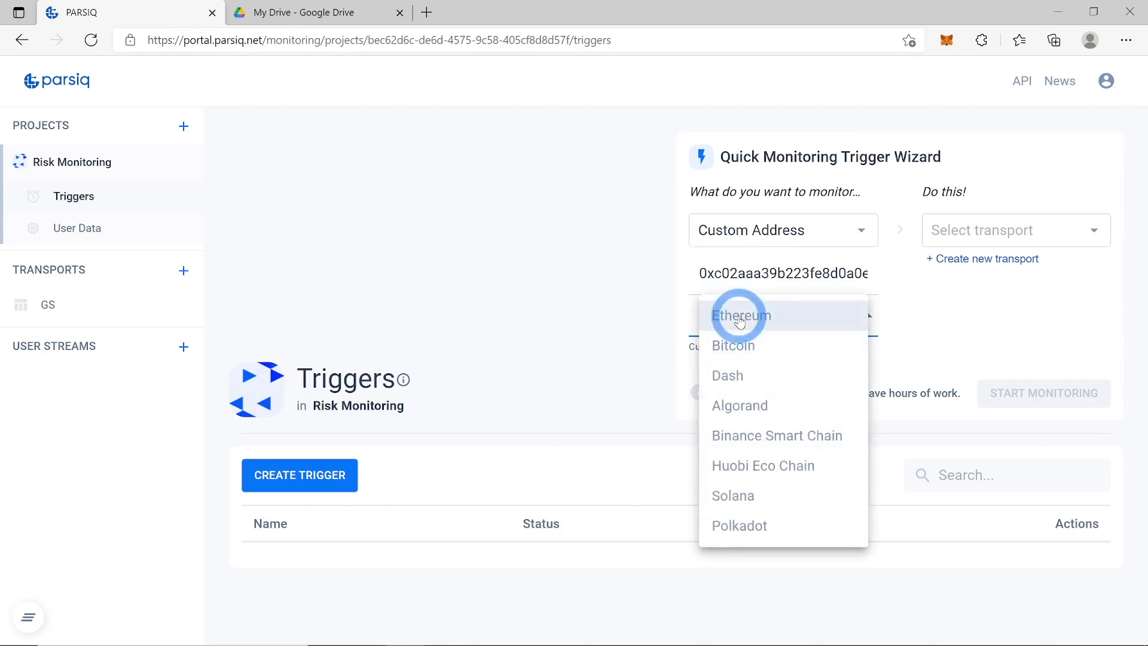
{"action": "left_click", "coordinate": [740, 318]}
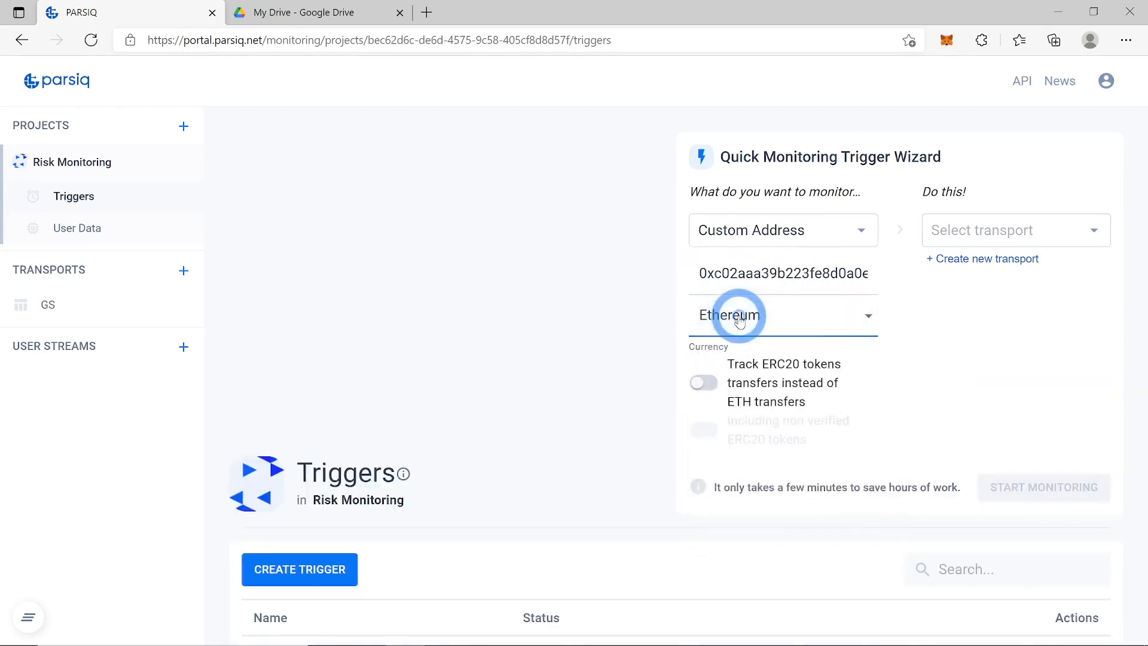
{"action": "left_click", "coordinate": [1090, 231]}
{"action": "left_click", "coordinate": [945, 272]}
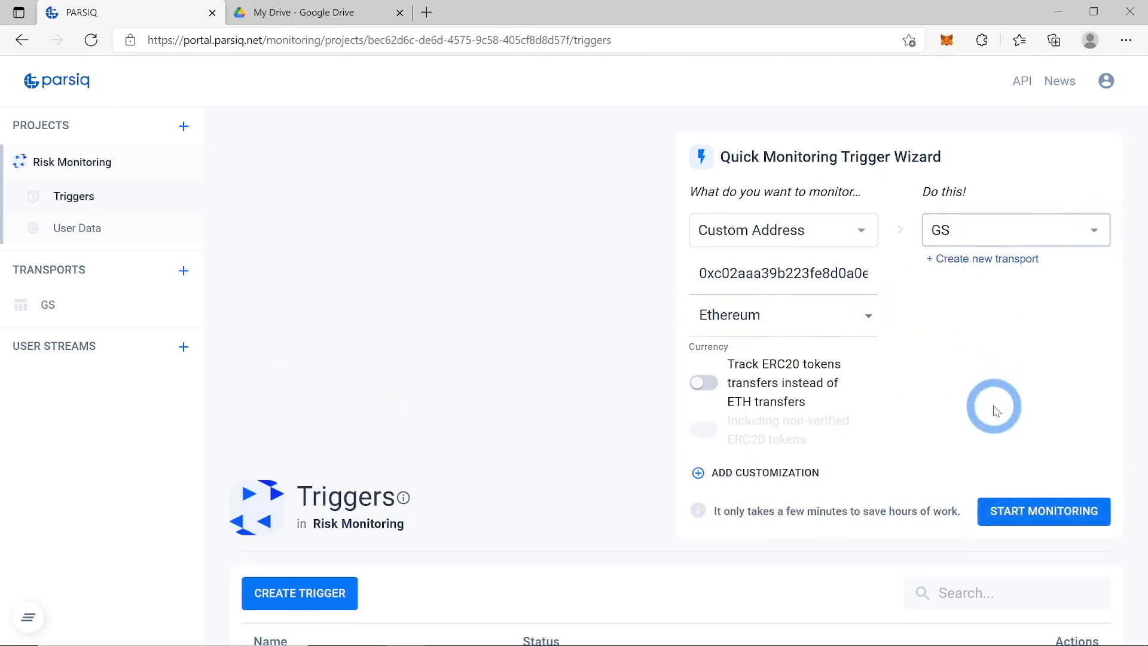
Add a risk data customization to the trigger, using Crystal as provider and transaction risk score as the data
{"action": "scroll", "coordinate": [994, 412], "scroll_direction": "down", "scroll_amount": 2}
{"action": "left_click", "coordinate": [785, 389]}
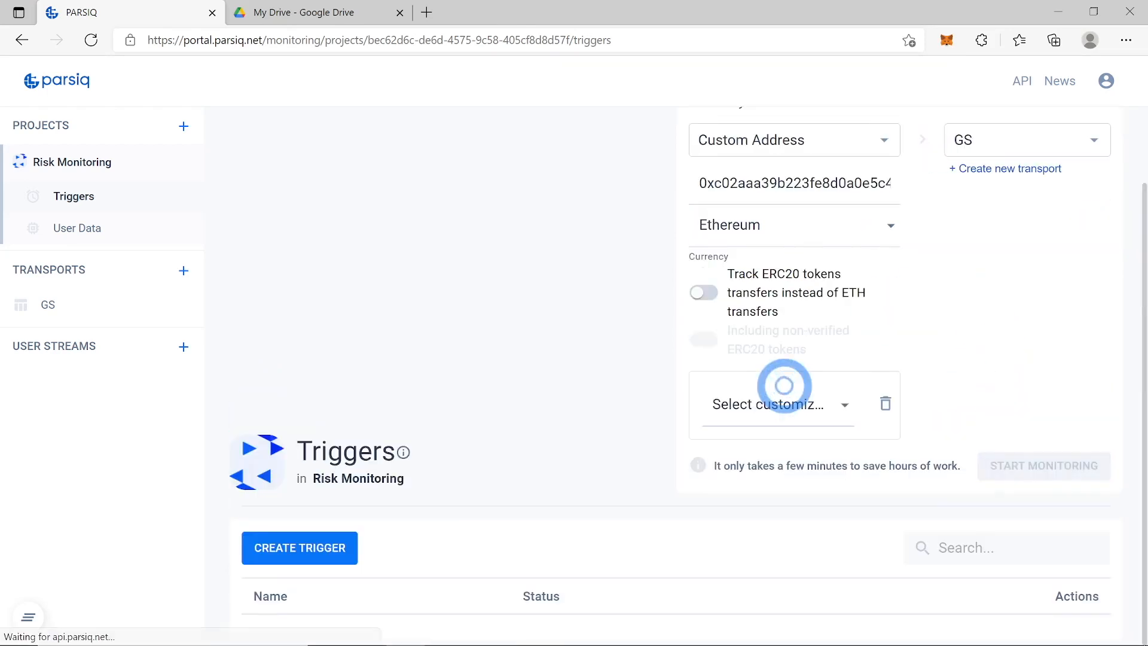
{"action": "left_click", "coordinate": [774, 403]}
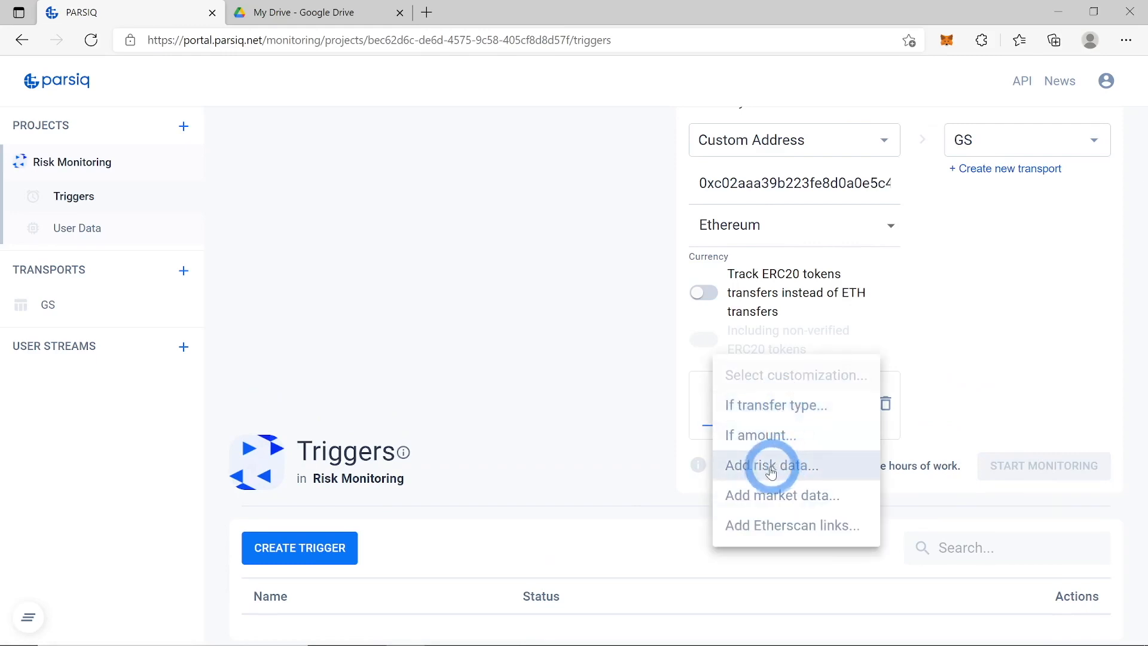
{"action": "left_click", "coordinate": [787, 465]}
{"action": "left_click", "coordinate": [796, 458]}
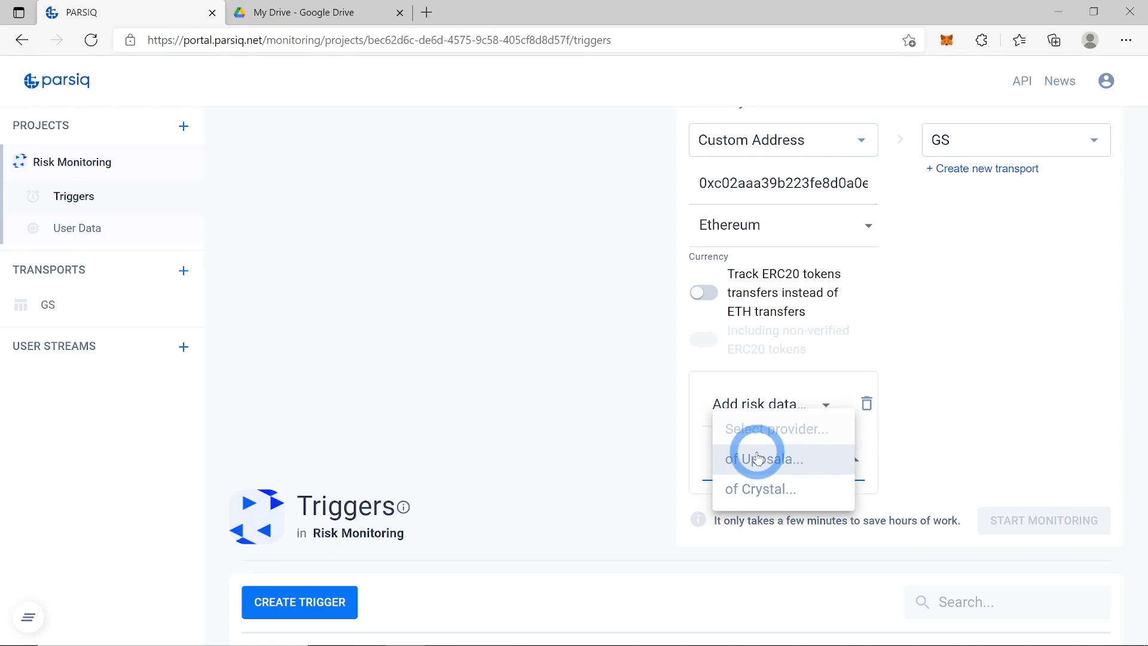
{"action": "left_click", "coordinate": [1106, 82]}
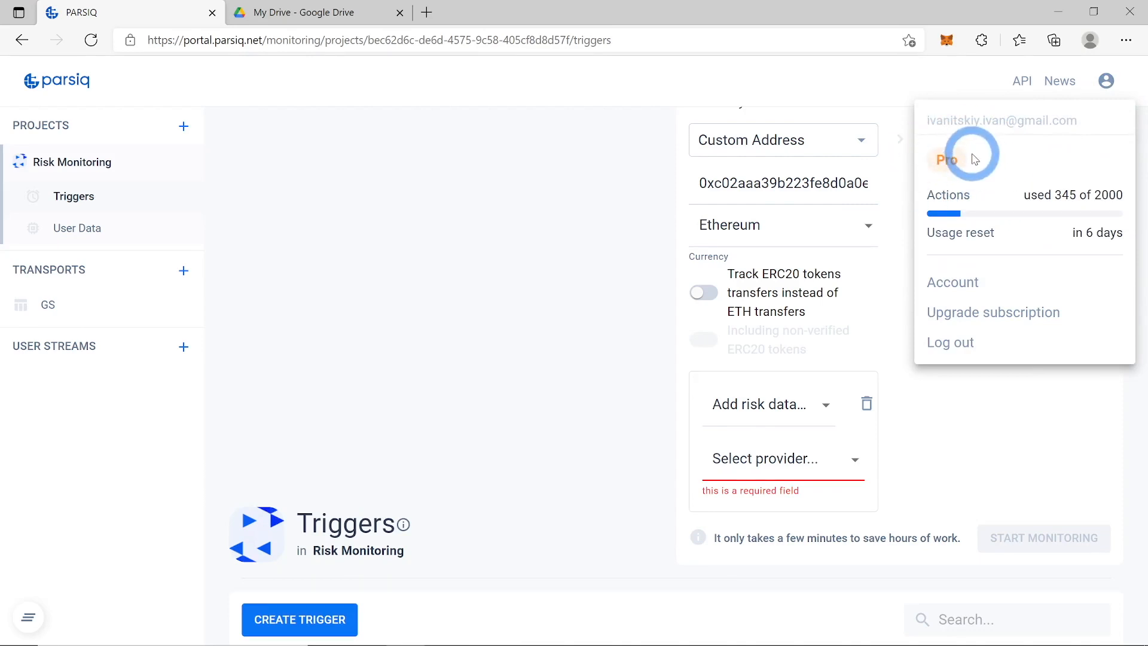
{"action": "left_click", "coordinate": [549, 358]}
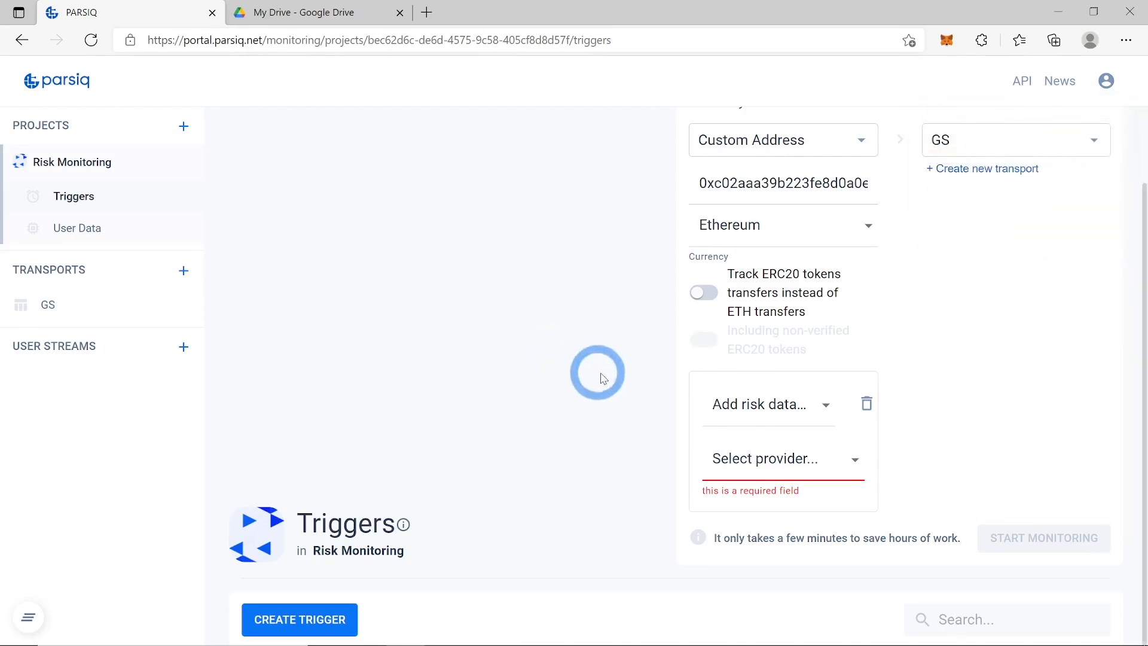
{"action": "left_click", "coordinate": [807, 446]}
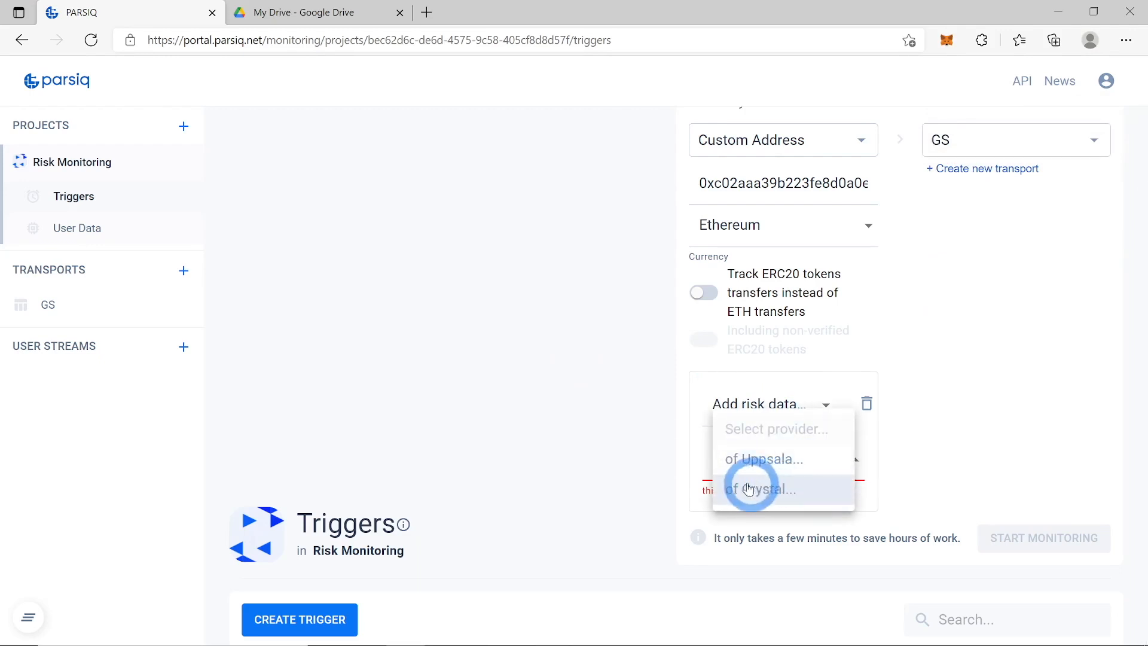
{"action": "left_click", "coordinate": [786, 498]}
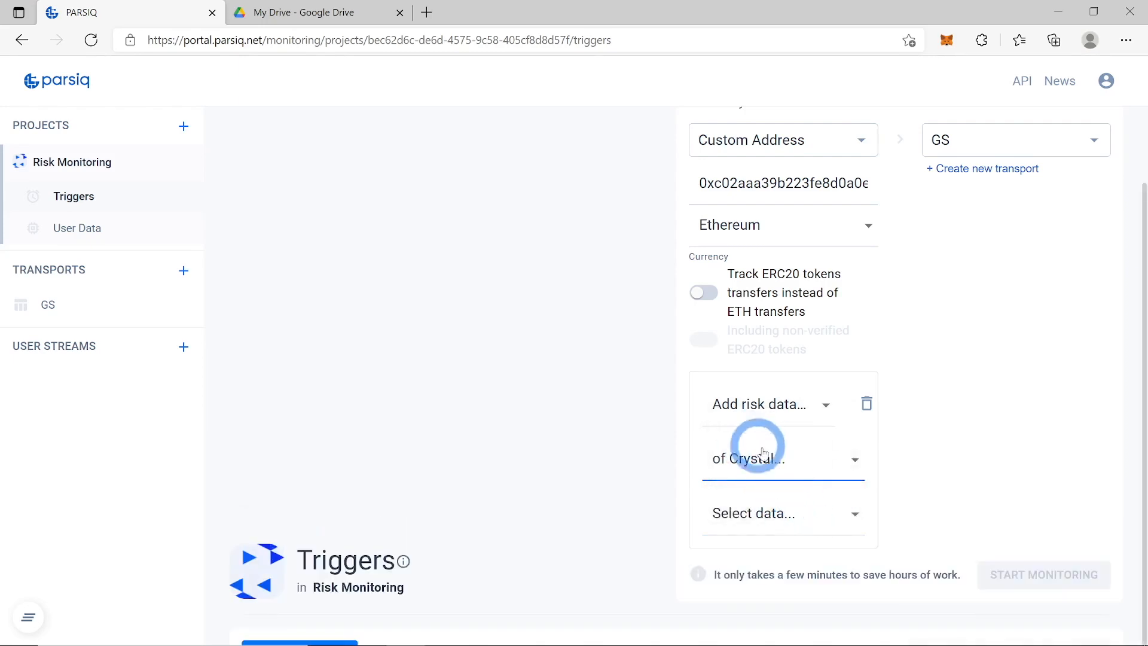
{"action": "left_click", "coordinate": [777, 519]}
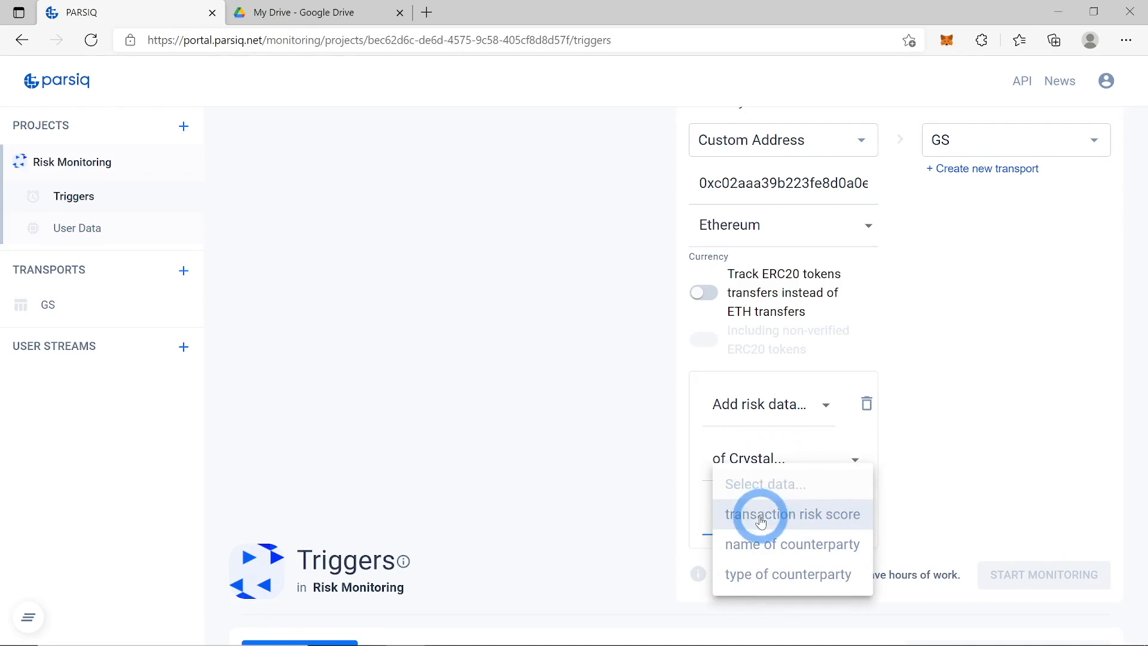
{"action": "left_click", "coordinate": [761, 522]}
Add a market data customization from CryptoRank with the fiat rate in USD of the transfer amount, and start monitoring
{"action": "scroll", "coordinate": [942, 383], "scroll_direction": "down", "scroll_amount": 3}
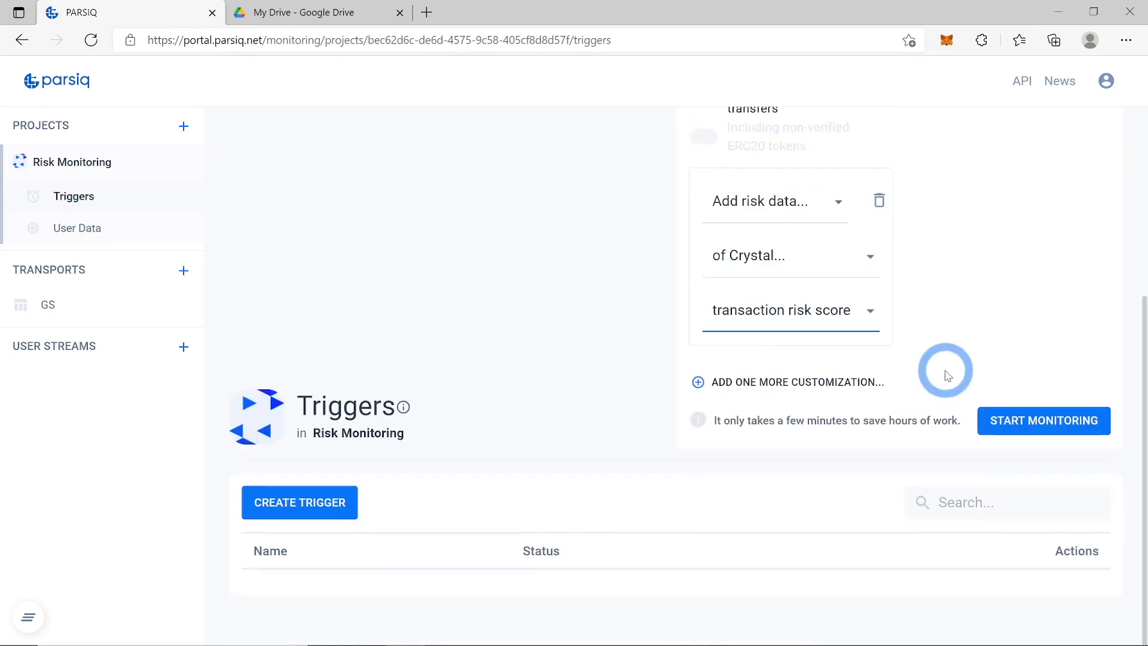
{"action": "left_click", "coordinate": [825, 380]}
{"action": "left_click", "coordinate": [807, 405]}
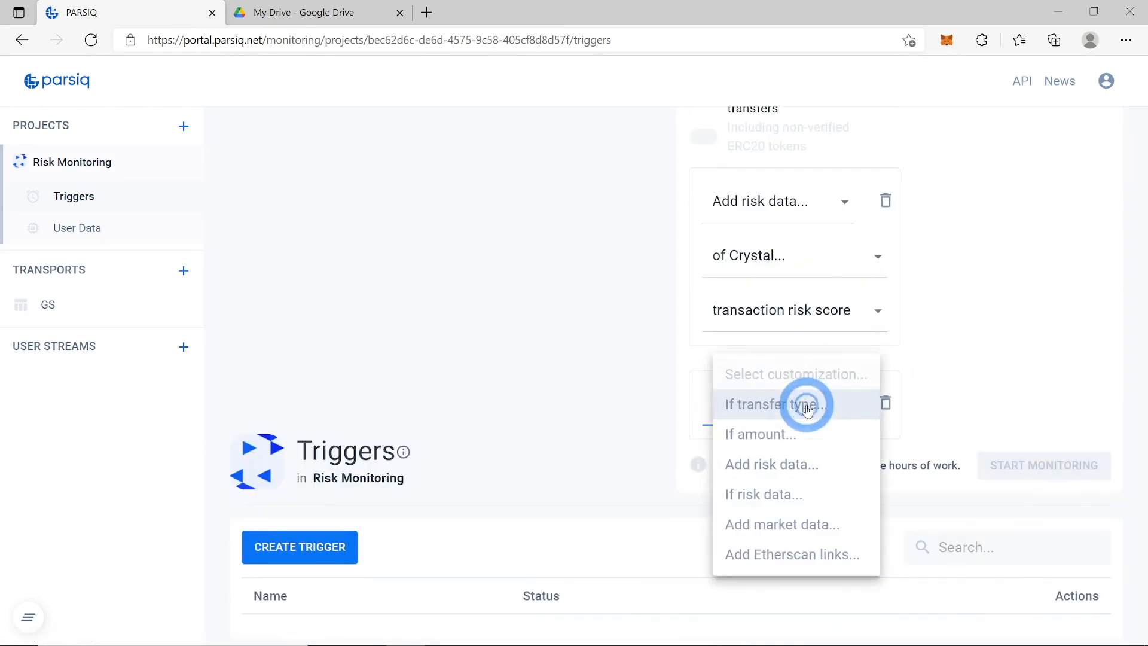
{"action": "left_click", "coordinate": [777, 524]}
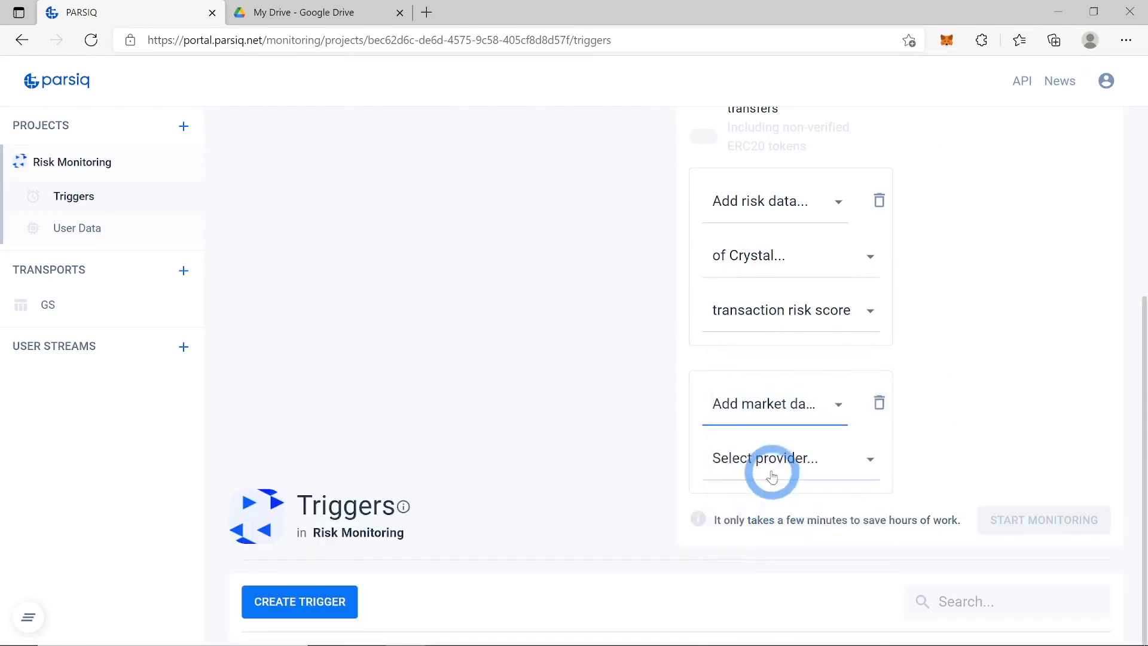
{"action": "left_click", "coordinate": [772, 476]}
{"action": "left_click", "coordinate": [770, 466]}
{"action": "left_click", "coordinate": [769, 513]}
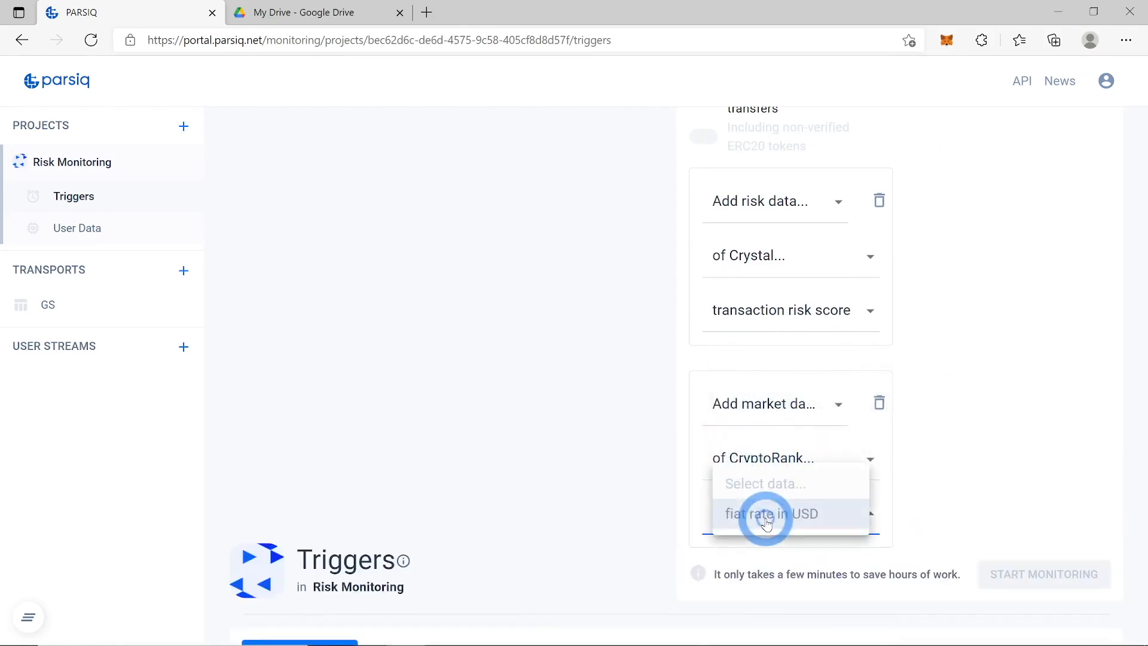
{"action": "left_click", "coordinate": [758, 513]}
{"action": "left_click", "coordinate": [756, 568]}
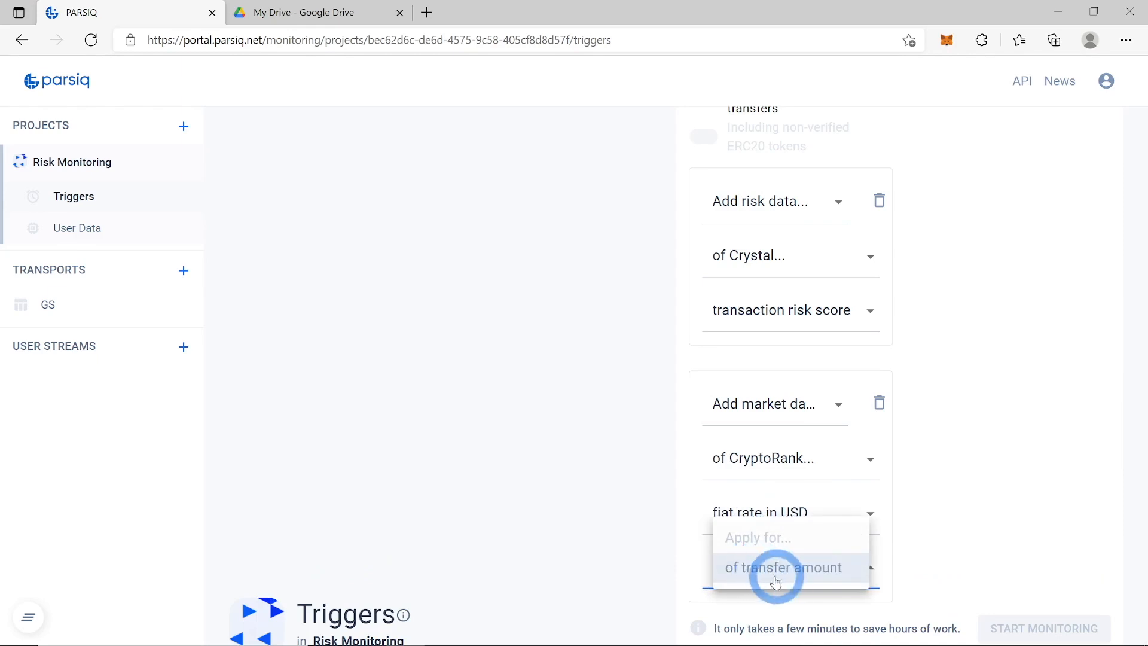
{"action": "left_click", "coordinate": [769, 578]}
{"action": "scroll", "coordinate": [996, 472], "scroll_direction": "down", "scroll_amount": 4}
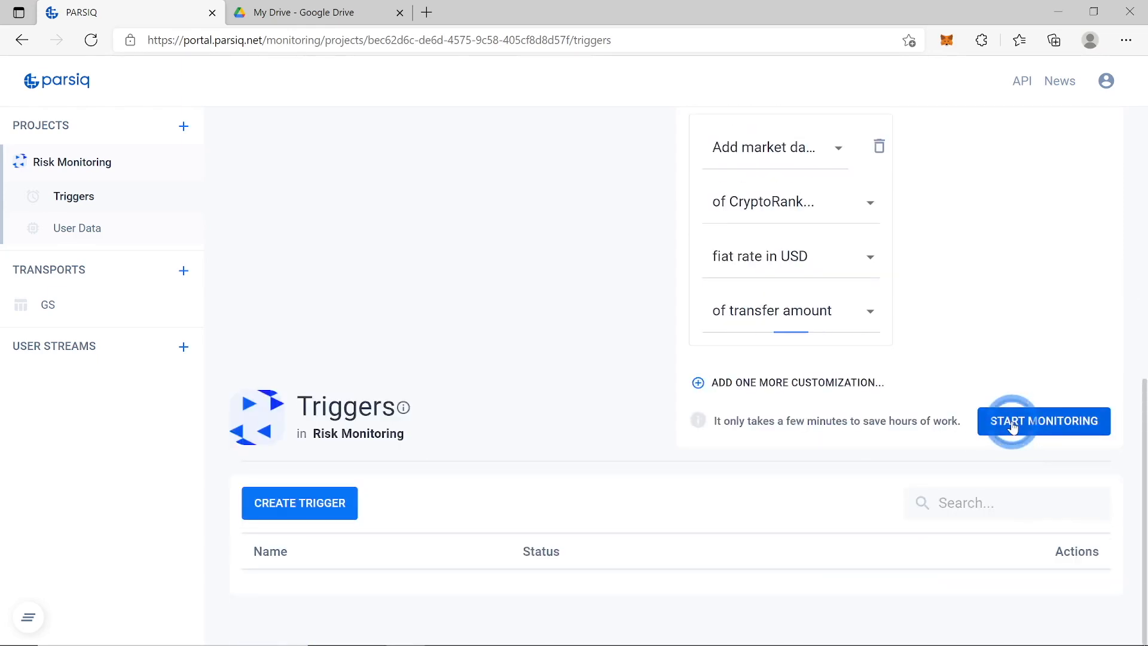
{"action": "left_click", "coordinate": [1013, 423]}
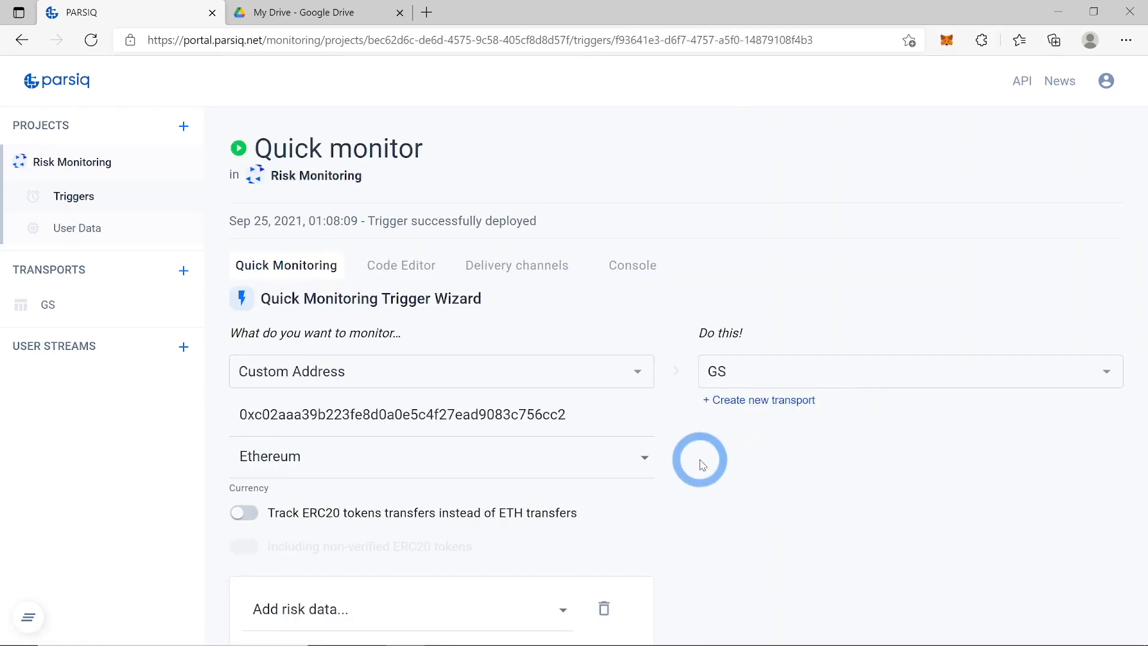
Review the deployed trigger's monitored address, risk data and market data settings
{"action": "scroll", "coordinate": [685, 467], "scroll_direction": "down", "scroll_amount": 2}
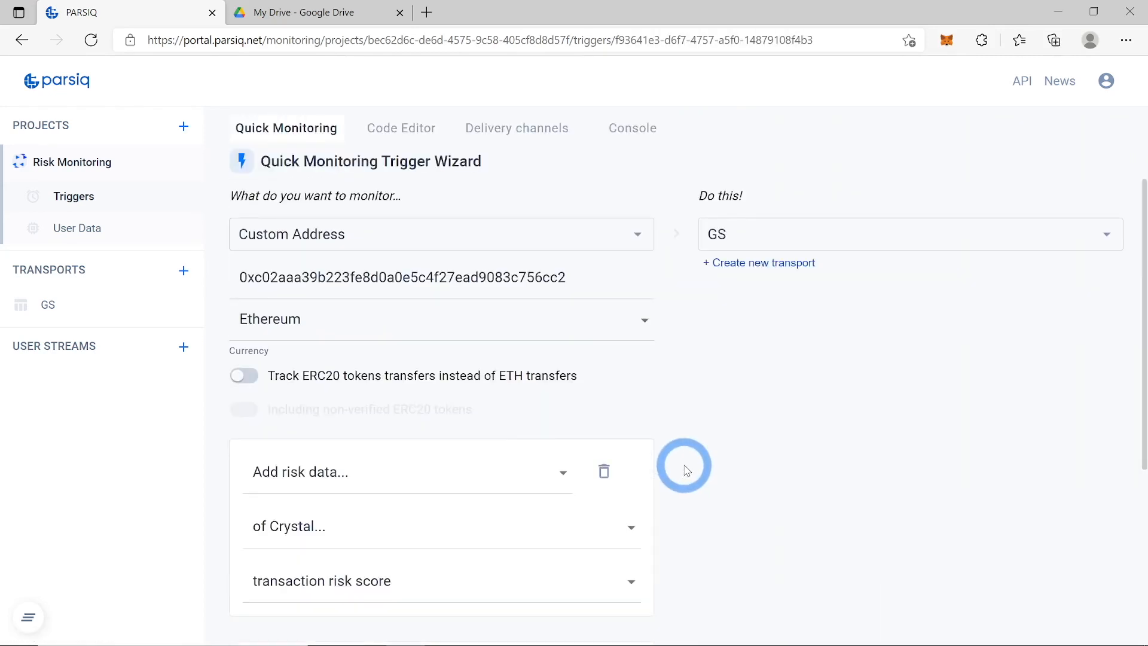
{"action": "double_click", "coordinate": [292, 277]}
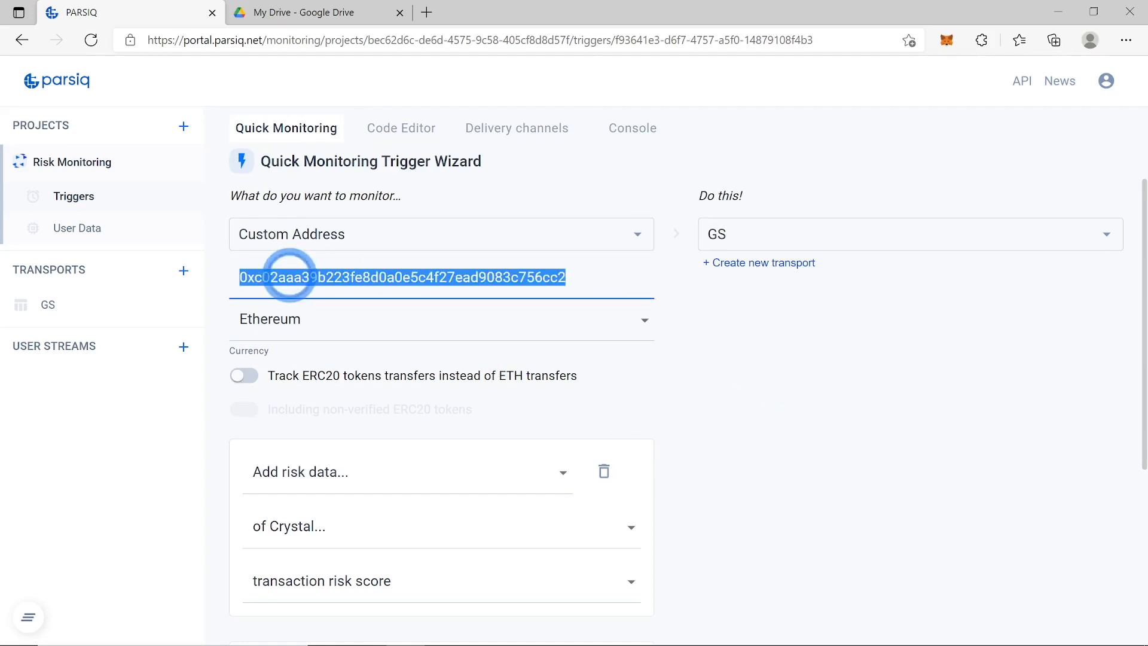
{"action": "scroll", "coordinate": [280, 341], "scroll_direction": "down", "scroll_amount": 2}
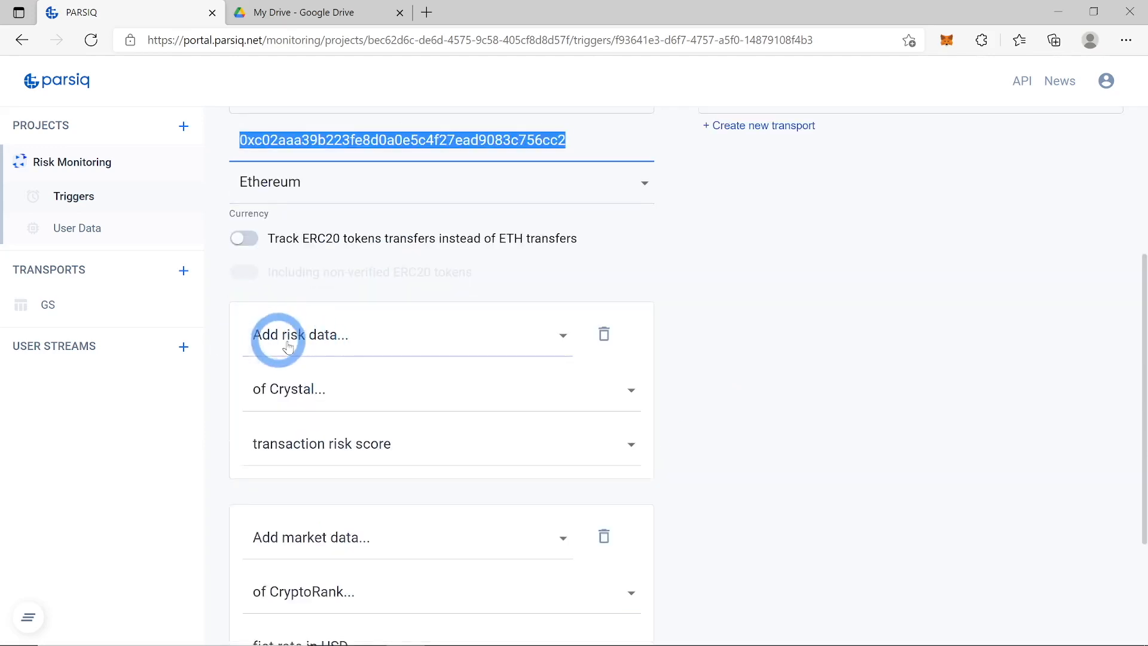
{"action": "scroll", "coordinate": [330, 350], "scroll_direction": "down", "scroll_amount": 3}
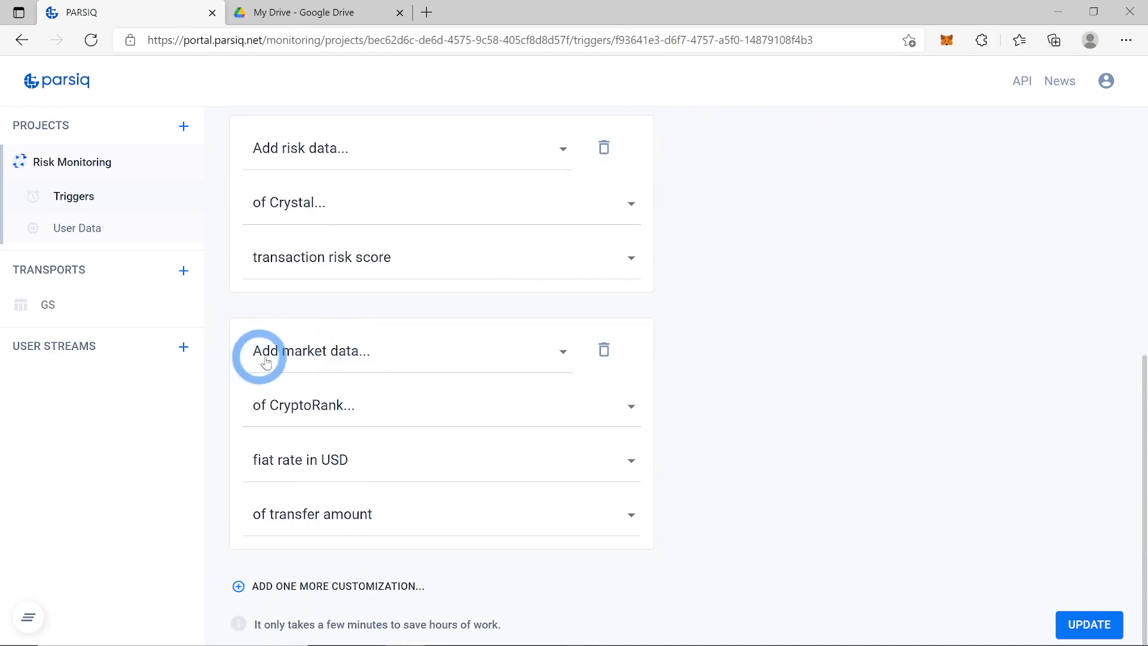
Switch to Google Drive, refresh My Drive and open the newly created Quick monitor spreadsheet
{"action": "scroll", "coordinate": [810, 356], "scroll_direction": "up", "scroll_amount": 7}
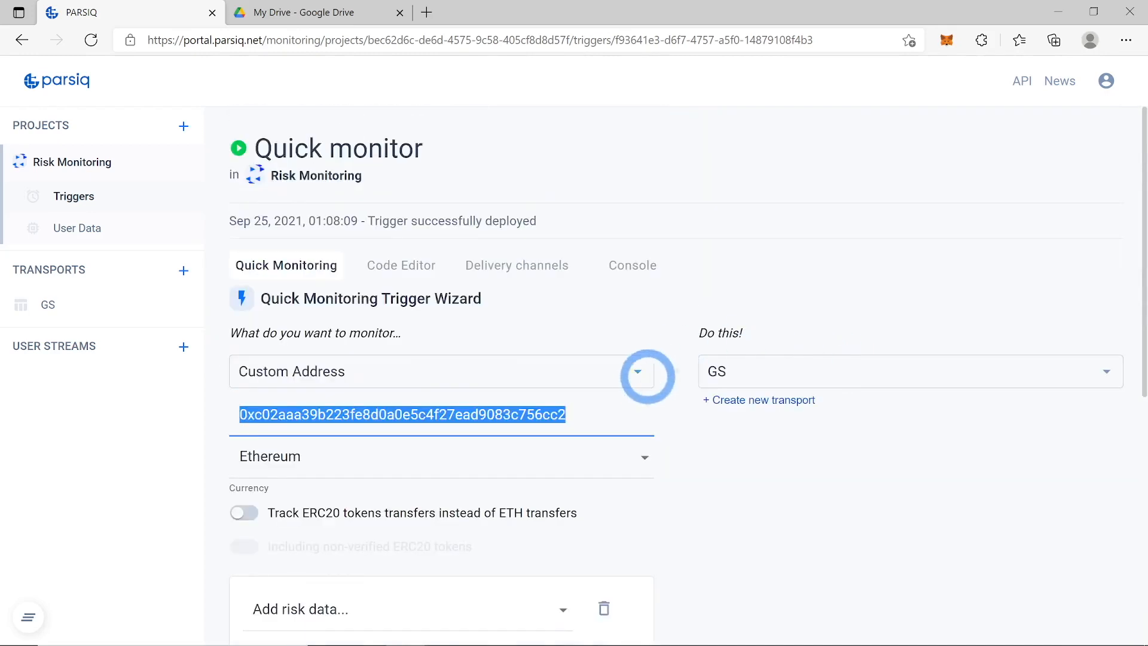
{"action": "left_click", "coordinate": [292, 18]}
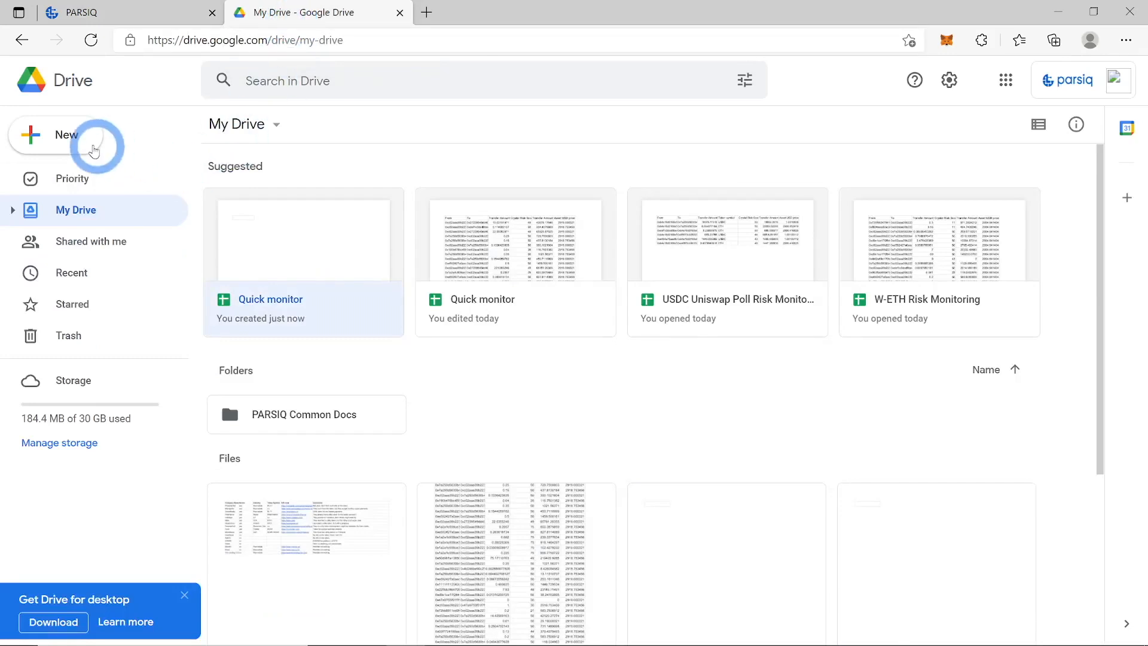
{"action": "left_click", "coordinate": [91, 40]}
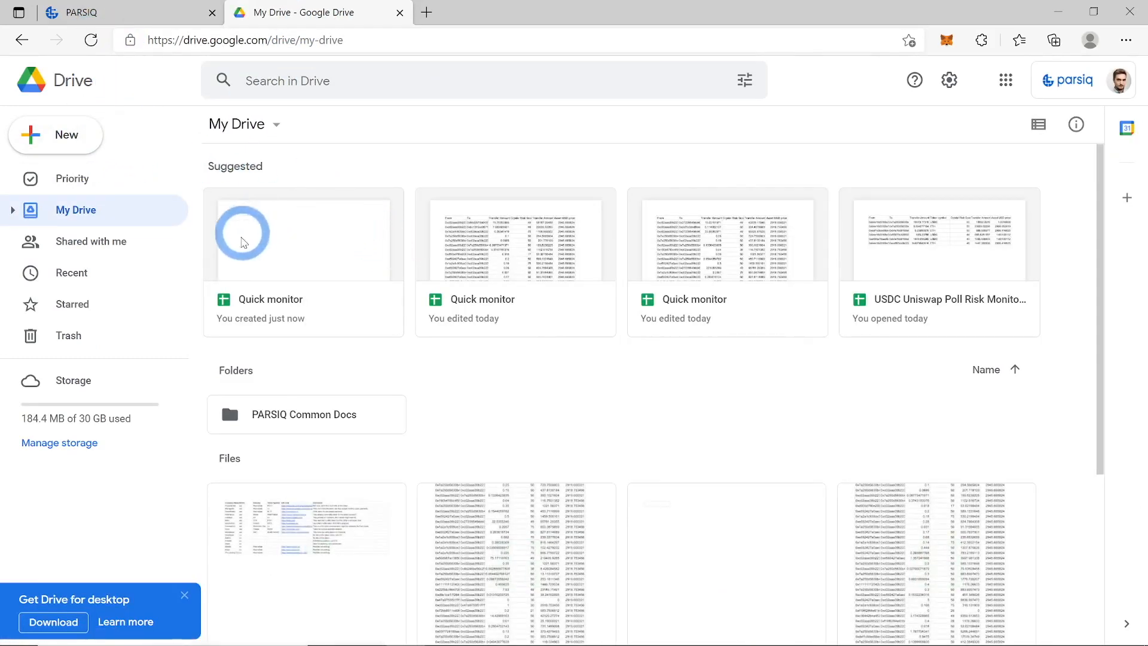
{"action": "double_click", "coordinate": [312, 265]}
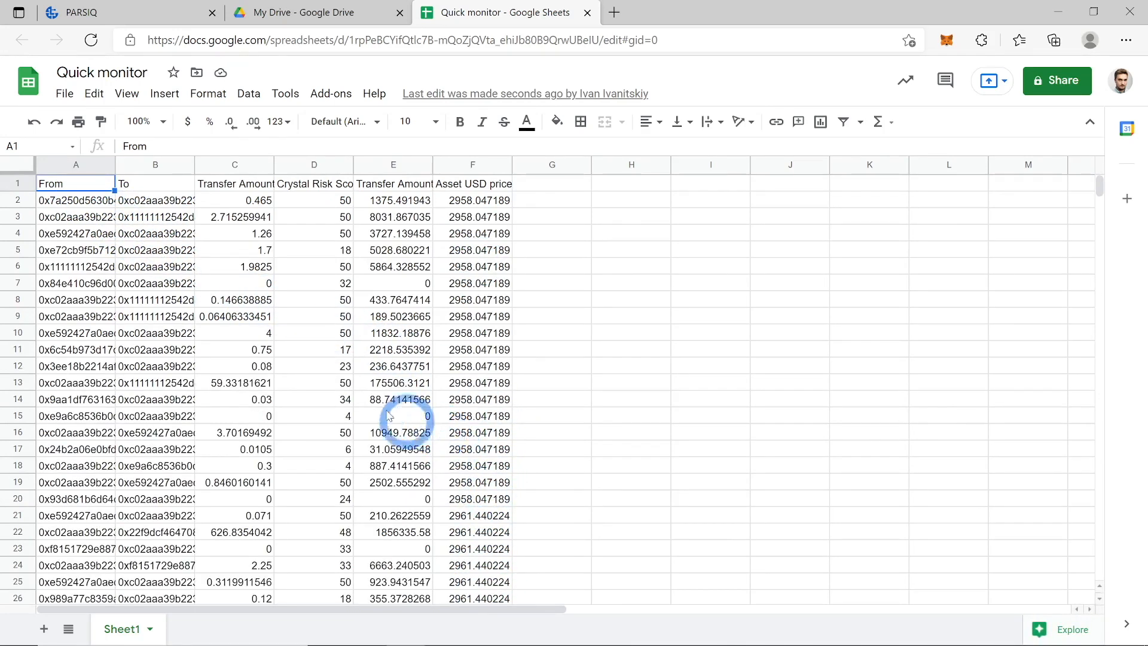
Switch to PARSIQ and disable the Quick monitor trigger in the Risk Monitoring project
{"action": "left_click", "coordinate": [65, 23]}
{"action": "left_click", "coordinate": [70, 168]}
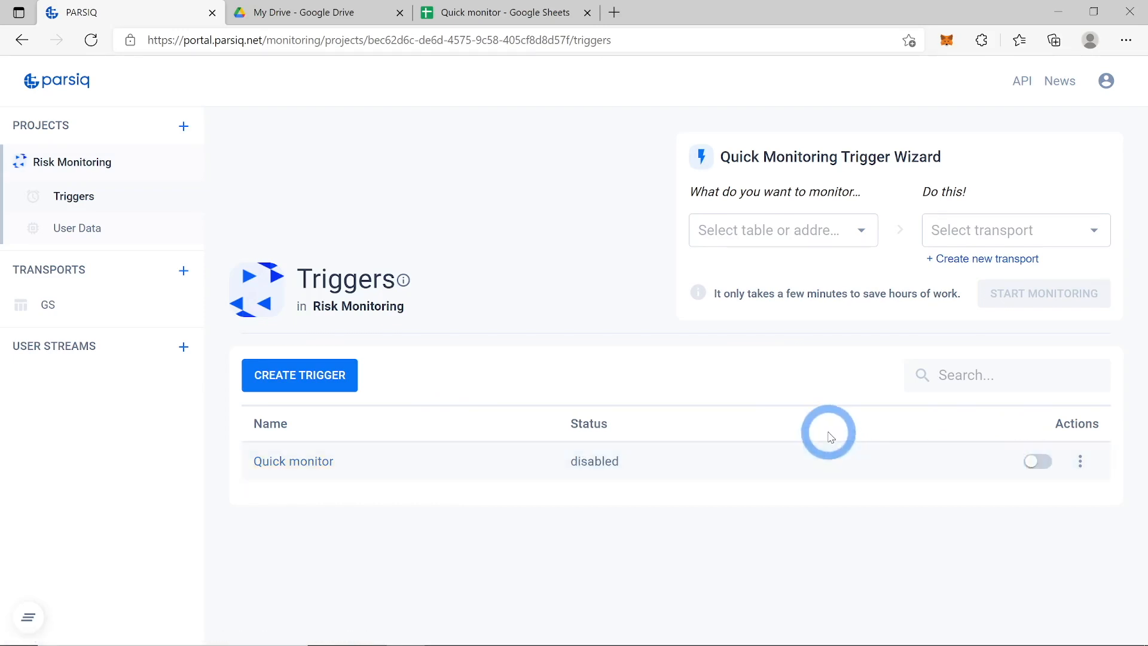
Switch to the Quick monitor spreadsheet and examine the From, To, ETH and USD transfer amount, and asset USD price columns
{"action": "left_click", "coordinate": [472, 16]}
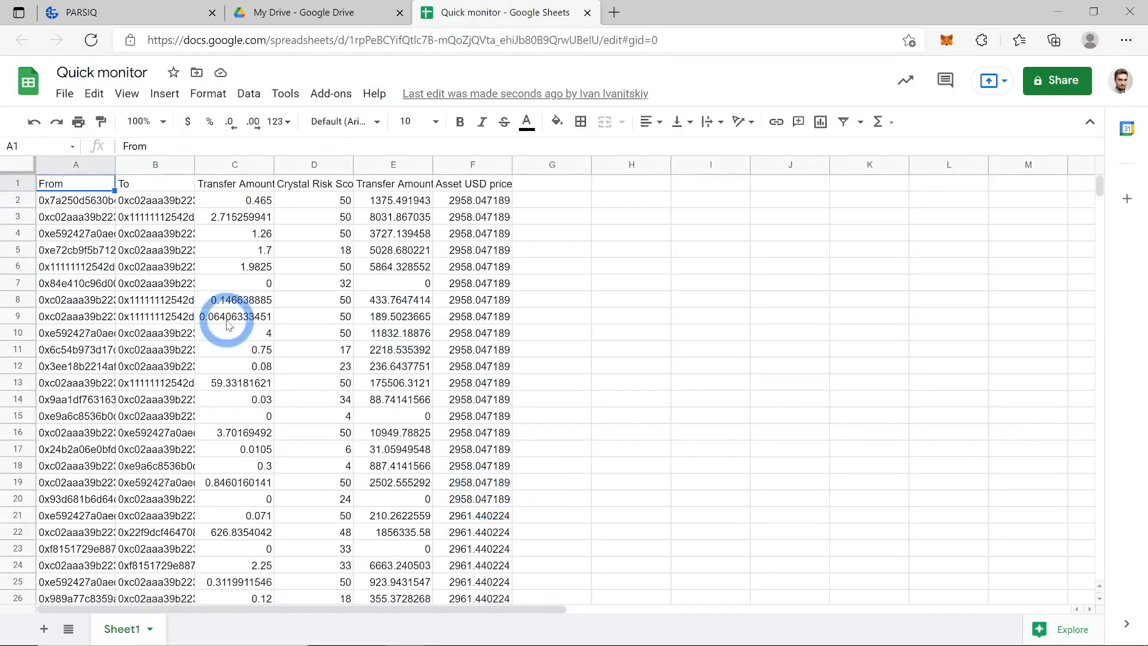
{"action": "left_click", "coordinate": [78, 165]}
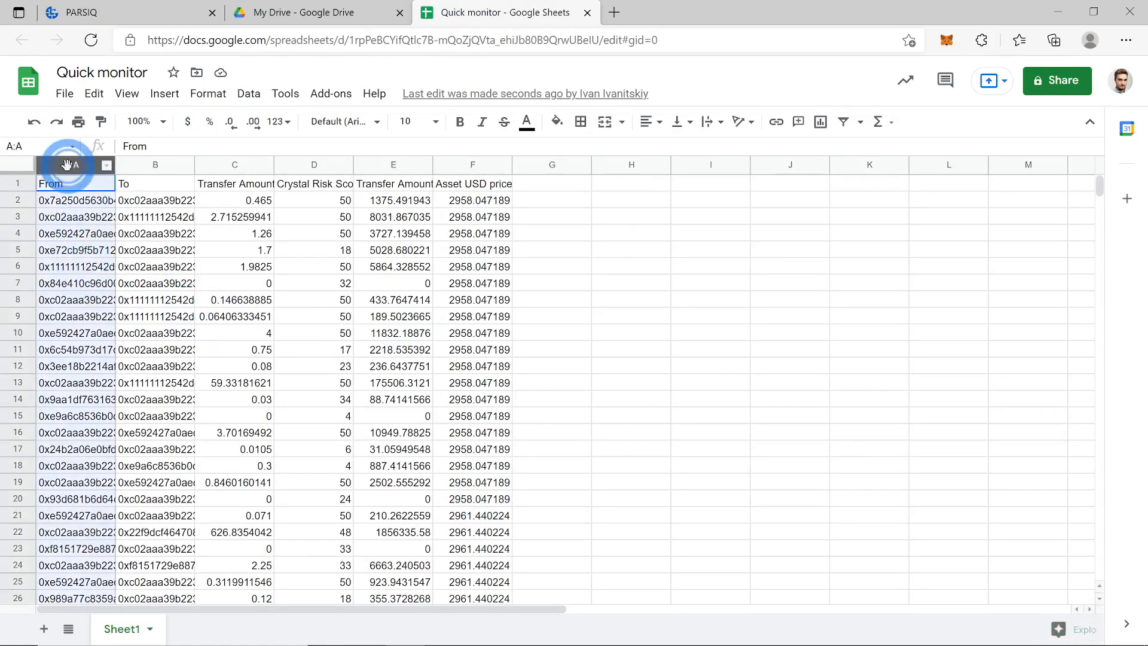
{"action": "left_click", "coordinate": [155, 167]}
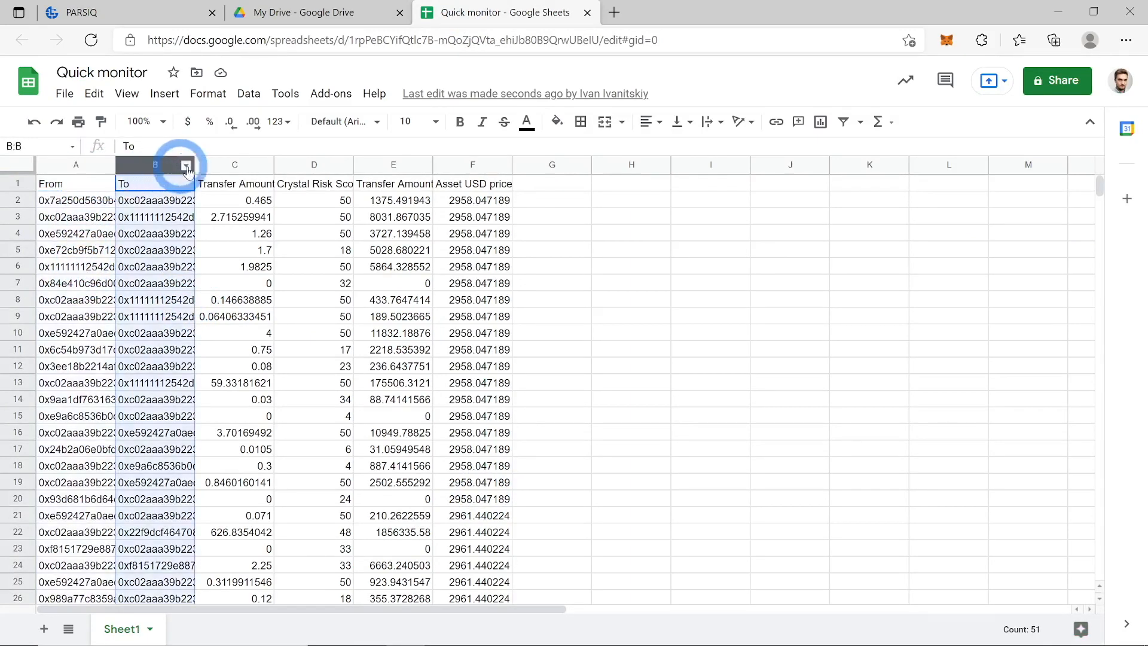
{"action": "left_click", "coordinate": [219, 164]}
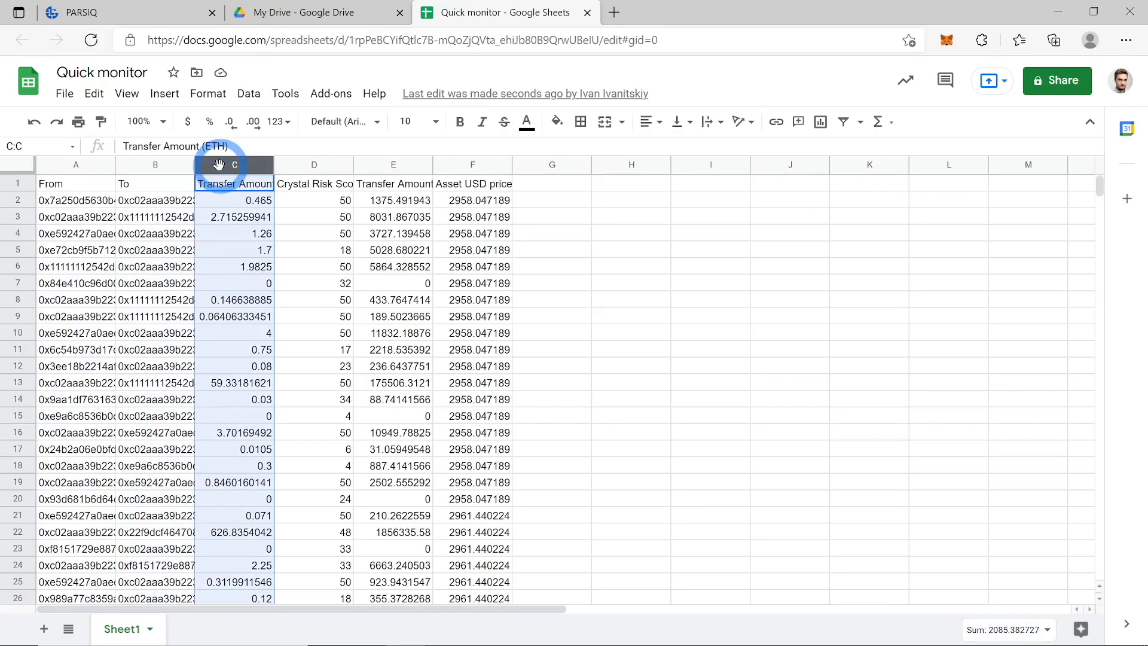
{"action": "left_click", "coordinate": [375, 162]}
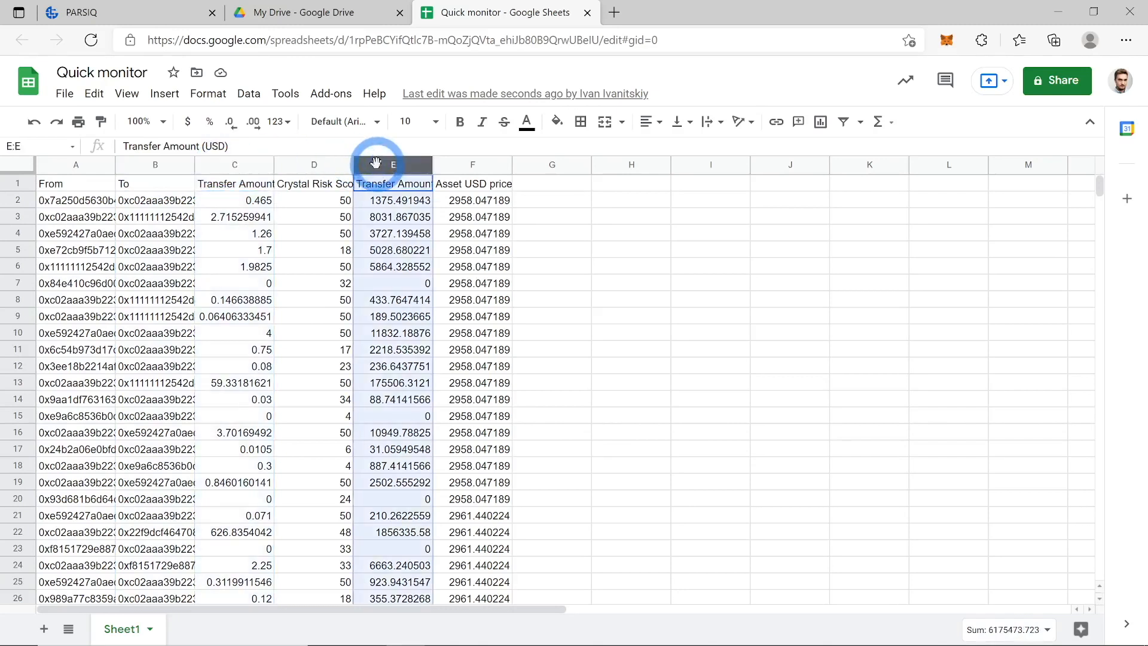
{"action": "left_click", "coordinate": [463, 164]}
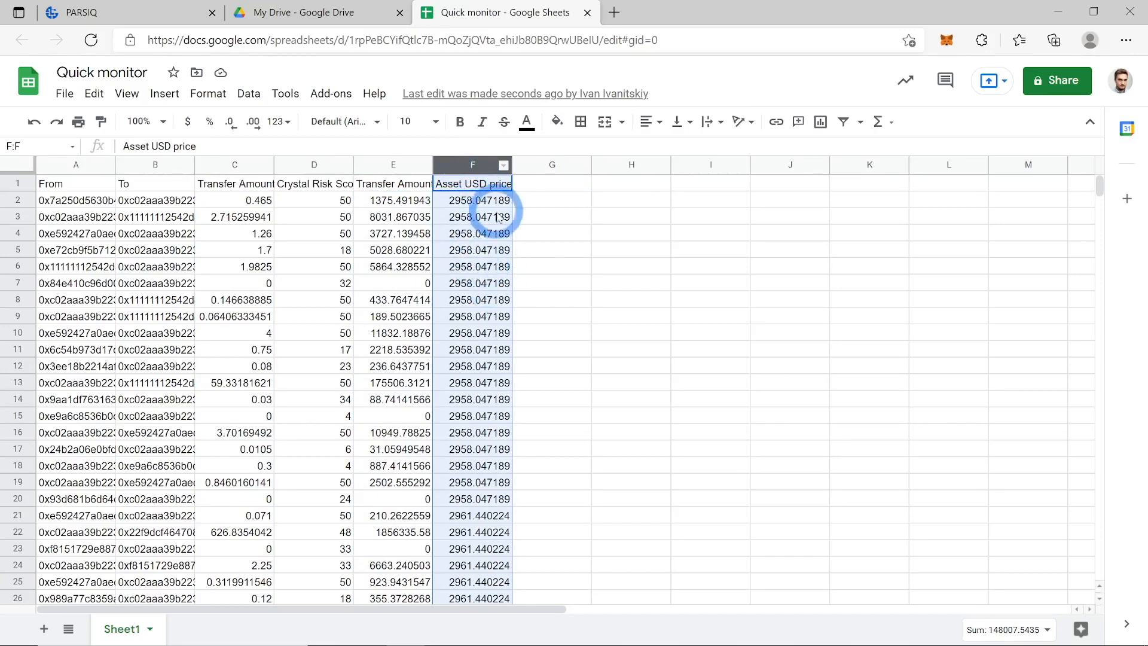
Examine the Crystal Risk Score column and compare the scores of individual transactions
{"action": "left_click", "coordinate": [303, 165]}
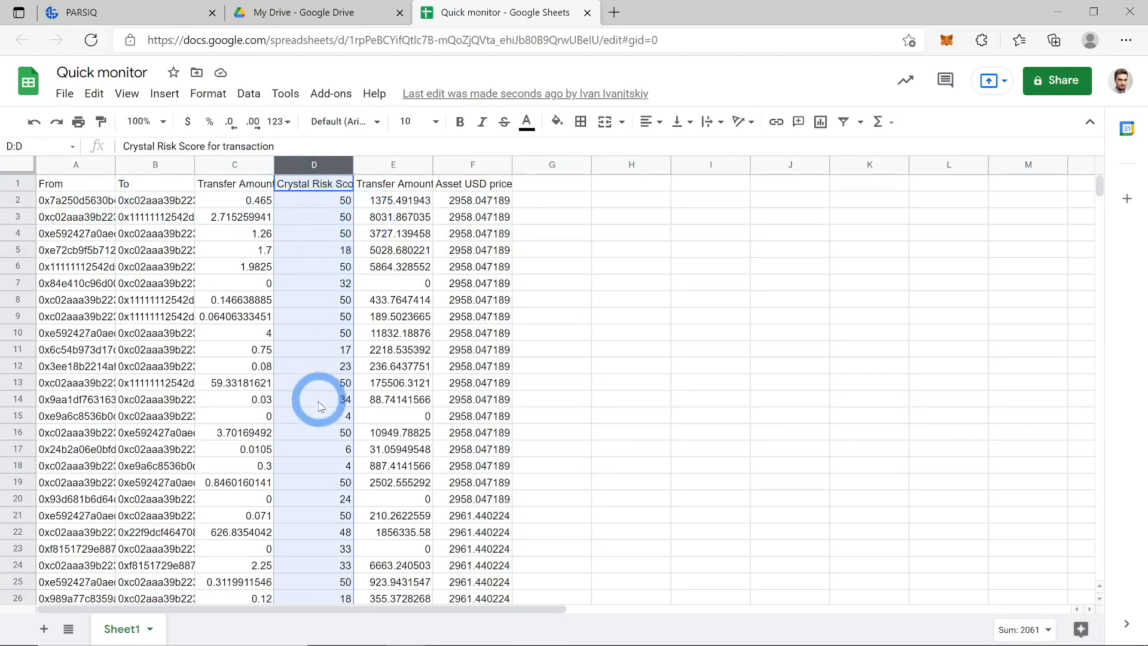
{"action": "left_click", "coordinate": [333, 453]}
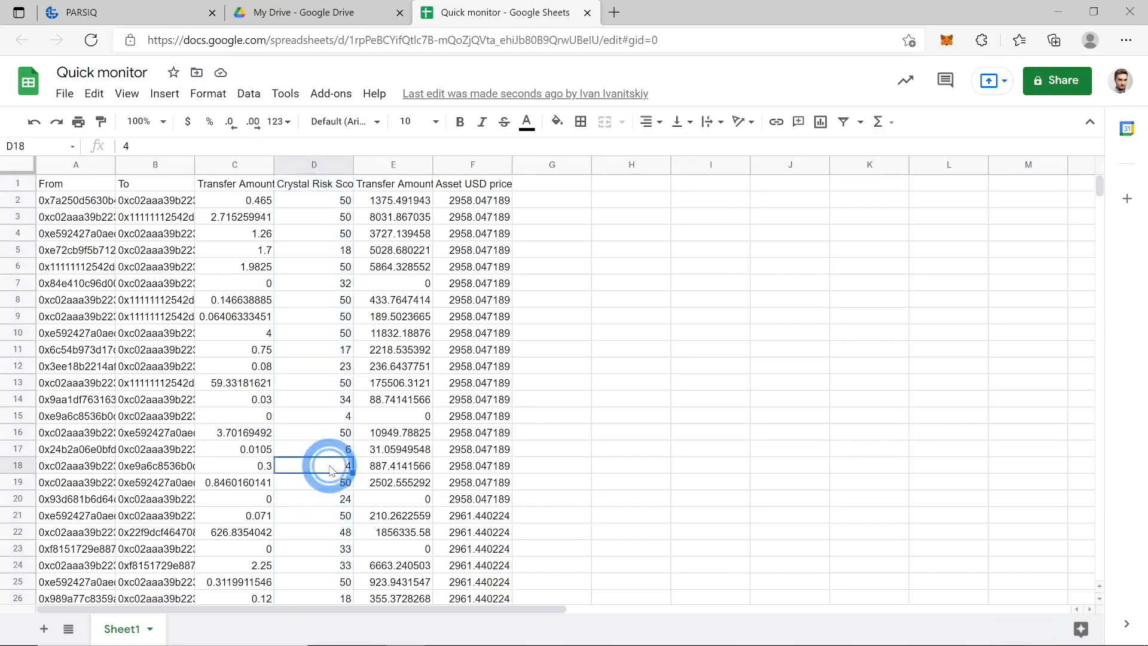
{"action": "left_click", "coordinate": [336, 383]}
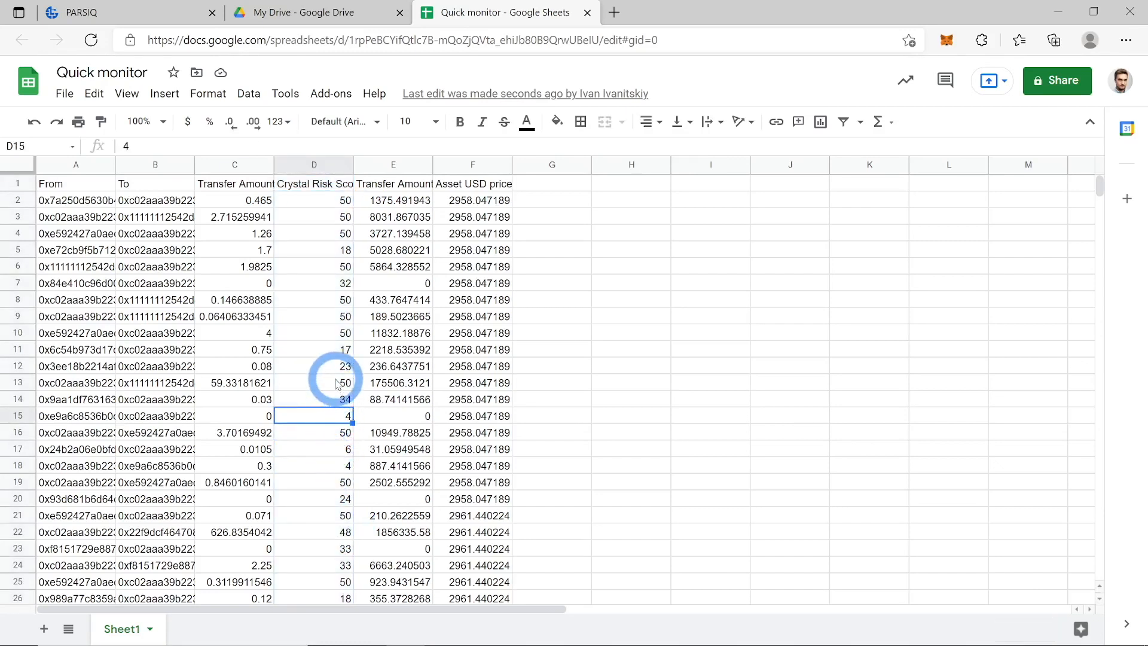
{"action": "left_click", "coordinate": [323, 331]}
{"action": "left_click", "coordinate": [326, 315]}
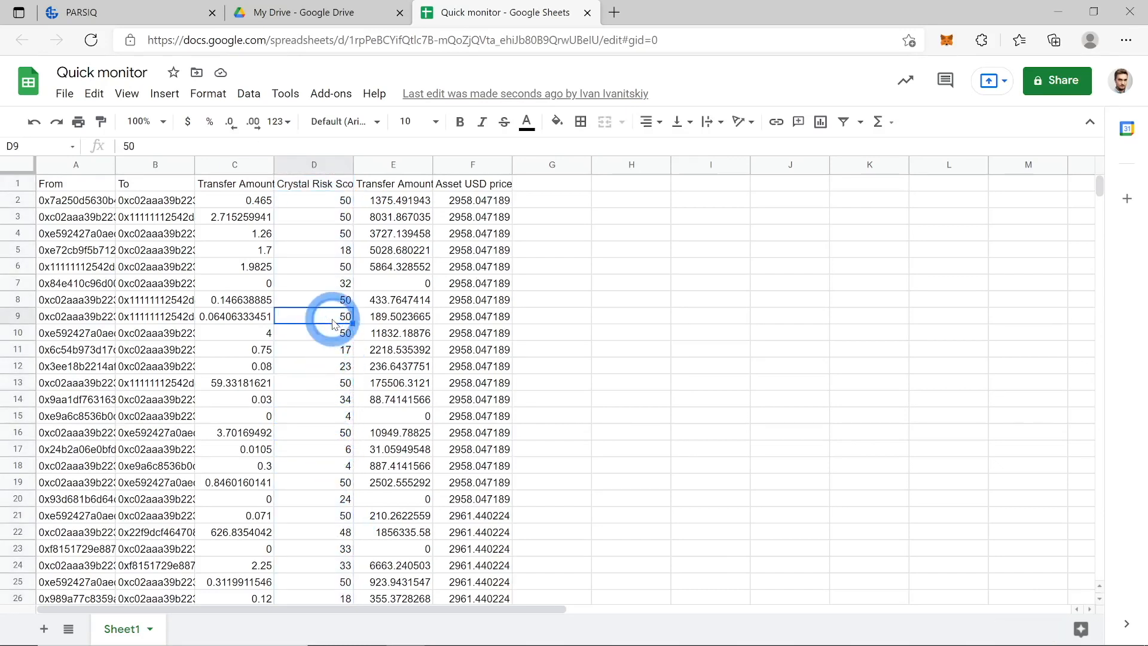
{"action": "left_click", "coordinate": [328, 297]}
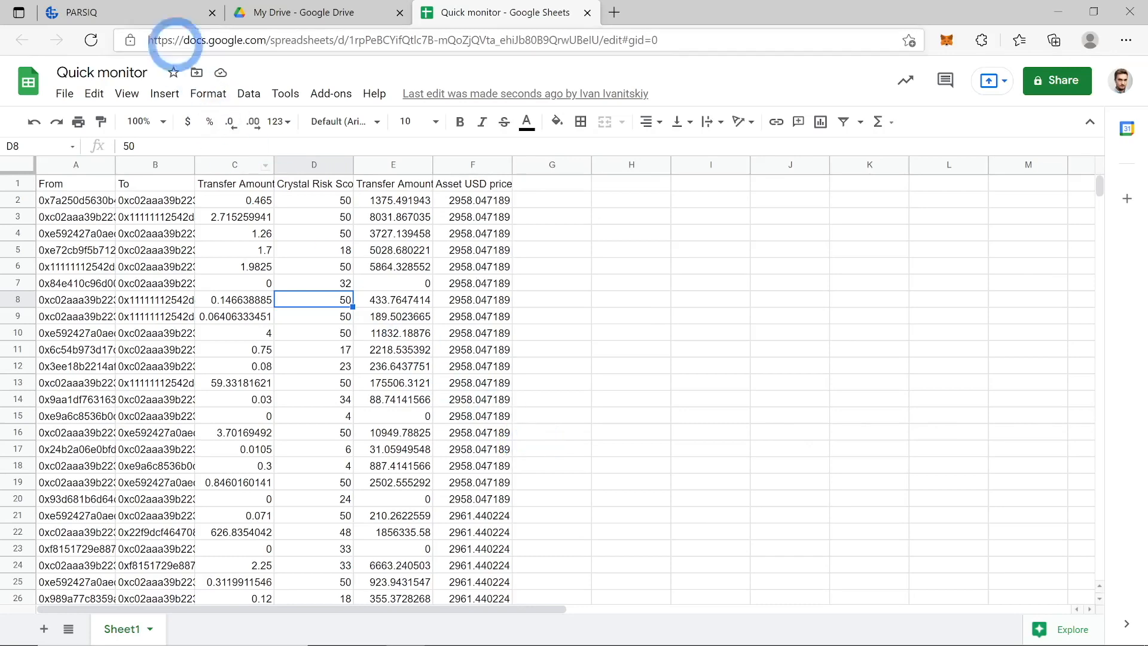
Switch to PARSIQ and create a trigger named Risky Txs Notifications in the Risk Monitoring project
{"action": "left_click", "coordinate": [124, 12]}
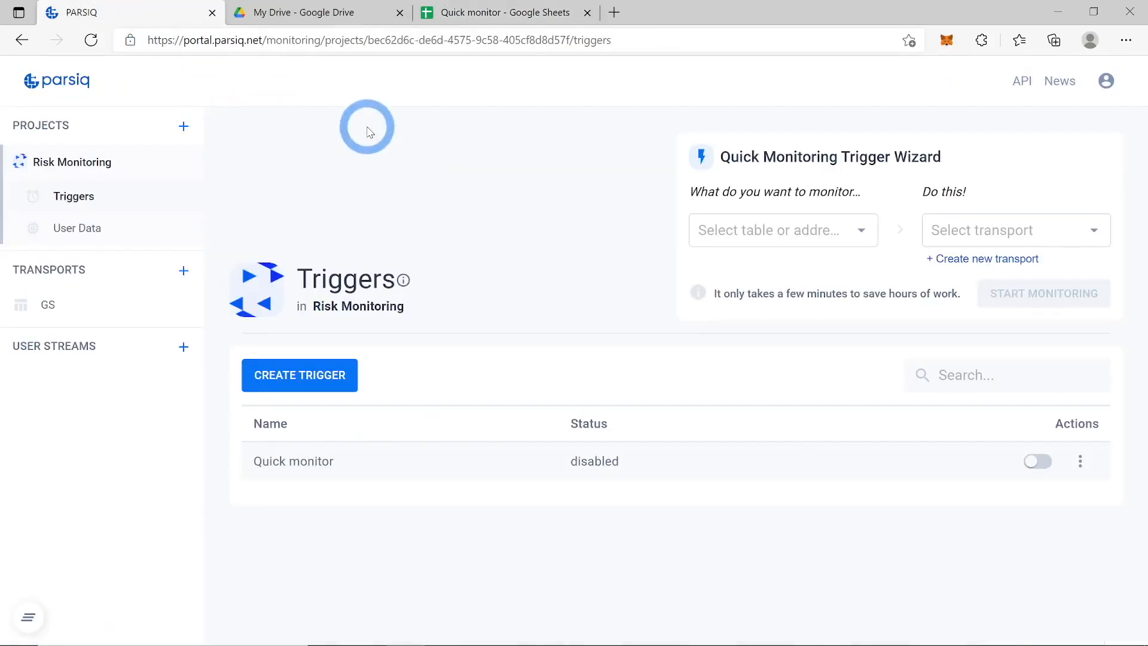
{"action": "left_click", "coordinate": [335, 383]}
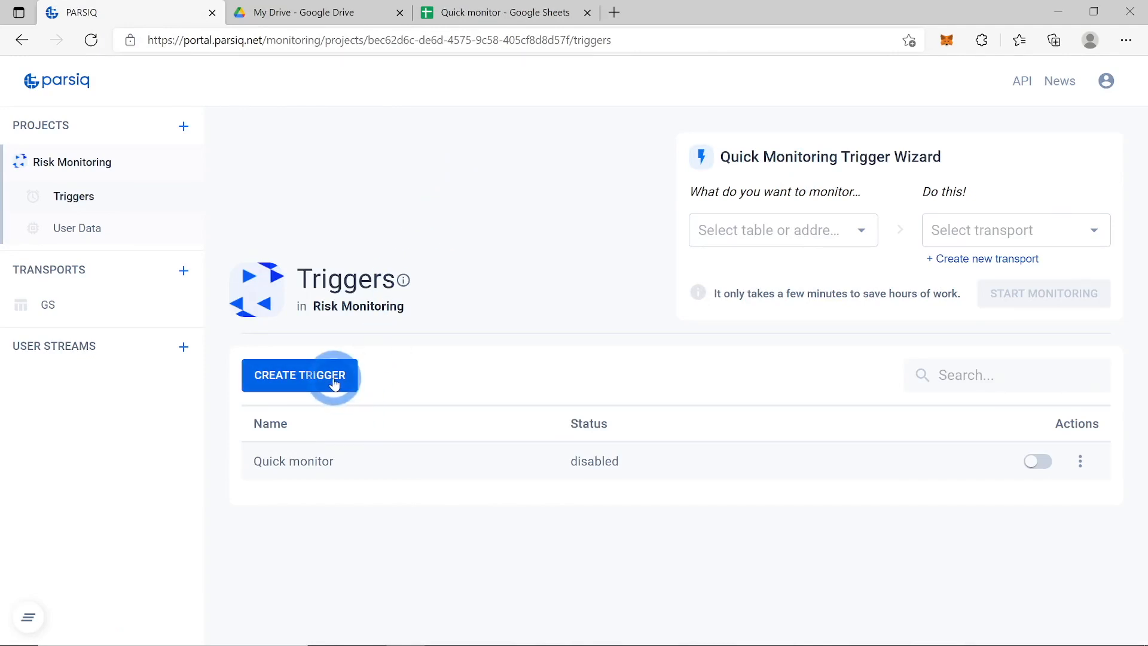
{"action": "type", "text": "Risky Txs Notifications"}
{"action": "left_click", "coordinate": [689, 414]}
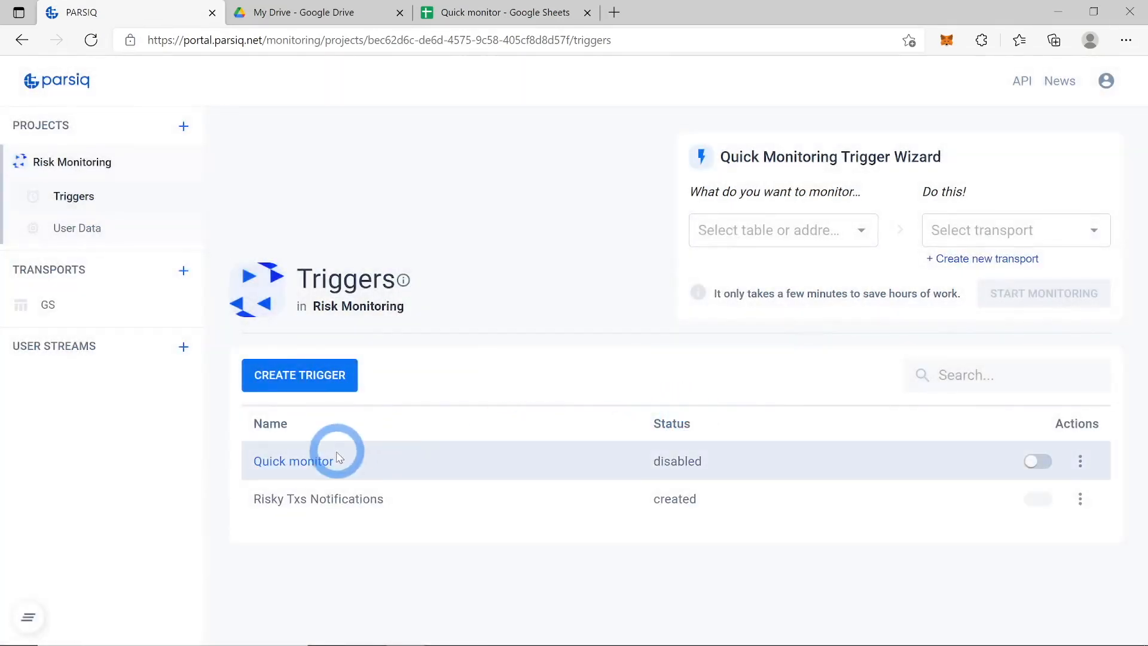
Look at the generated code of the Quick monitor trigger and return to the trigger list
{"action": "left_click", "coordinate": [288, 462]}
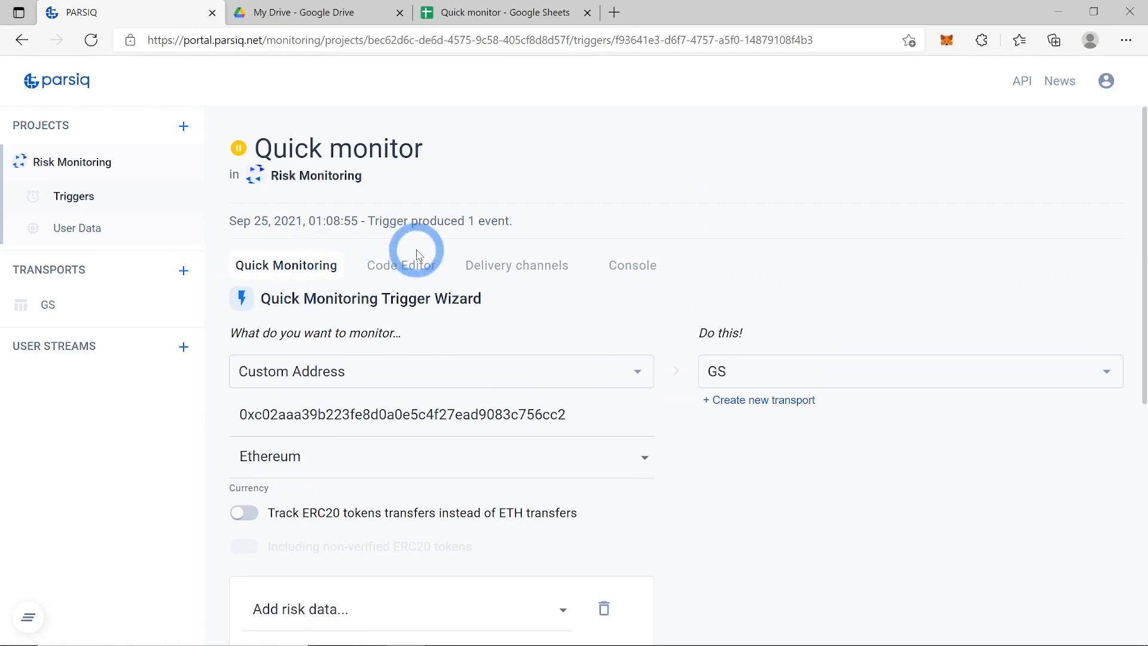
{"action": "left_click", "coordinate": [420, 270]}
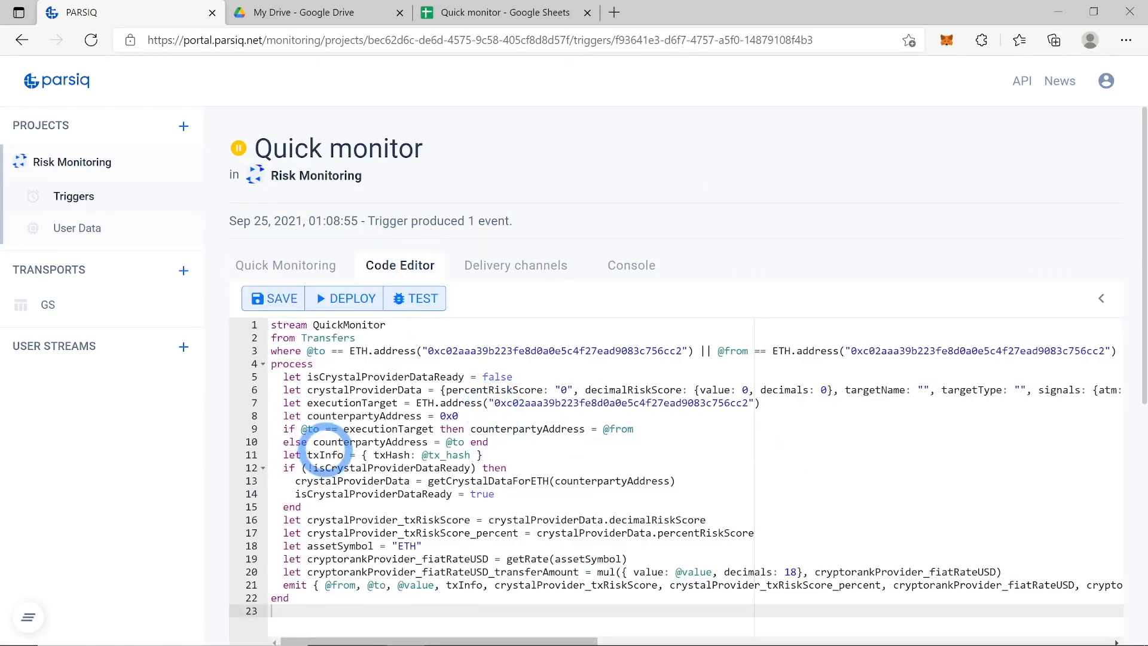
{"action": "left_click", "coordinate": [134, 191]}
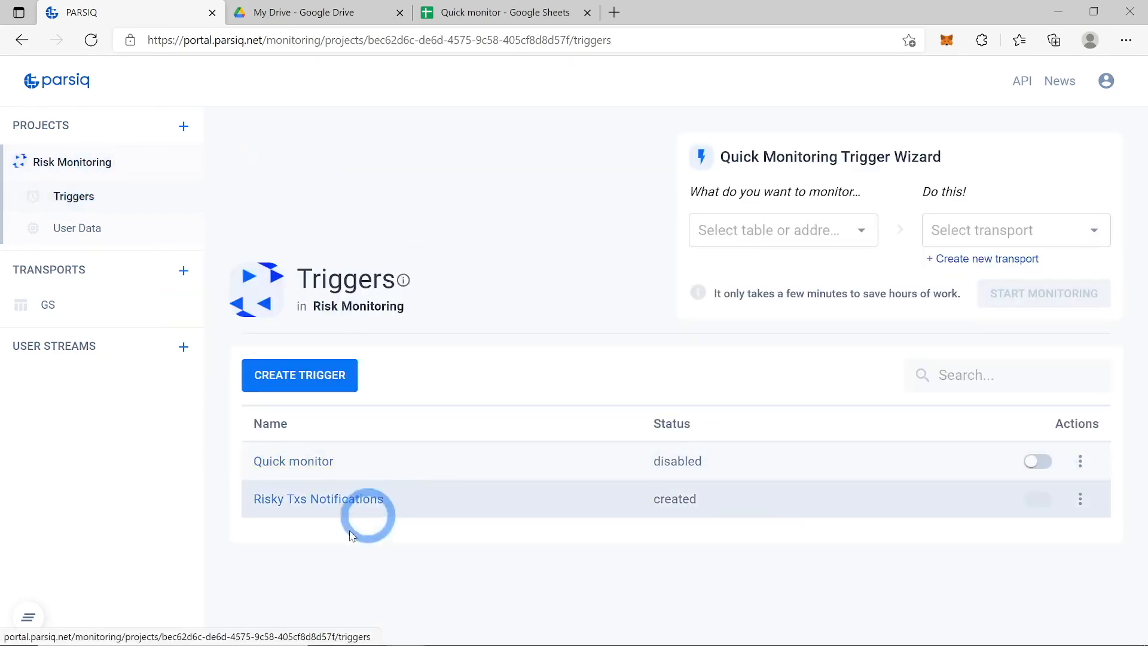
Paste the QuickMonitor stream code, extended with a condition for a risk score of at least 70 percent, into the Risky Txs Notifications trigger
{"action": "left_click", "coordinate": [305, 500]}
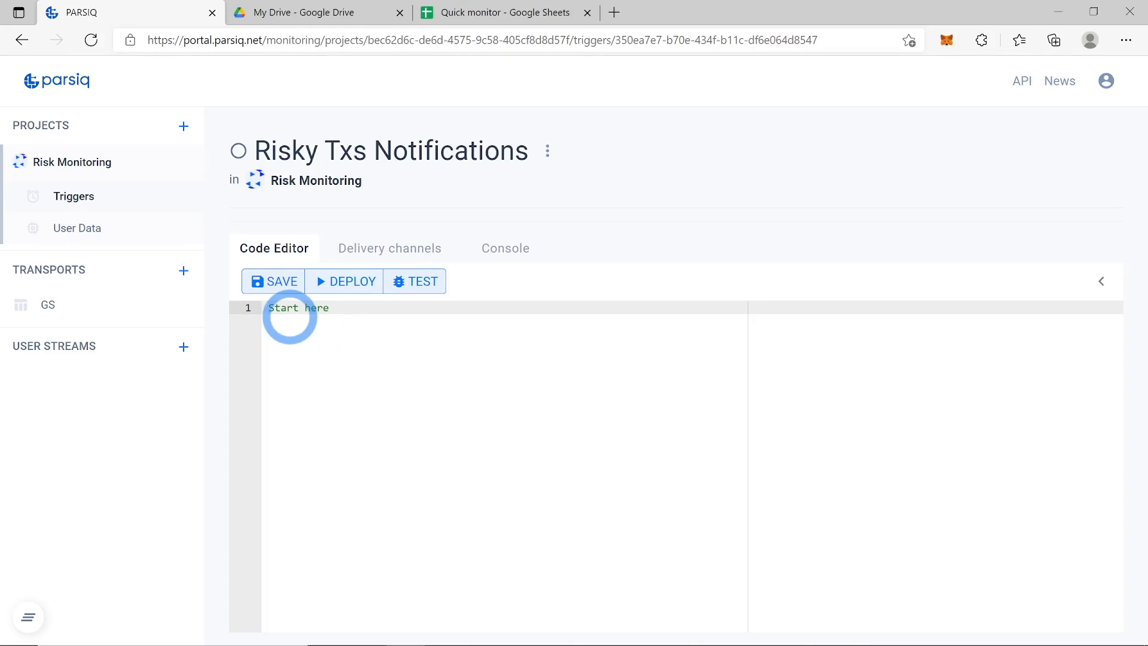
{"action": "key", "text": "ctrl+v"}
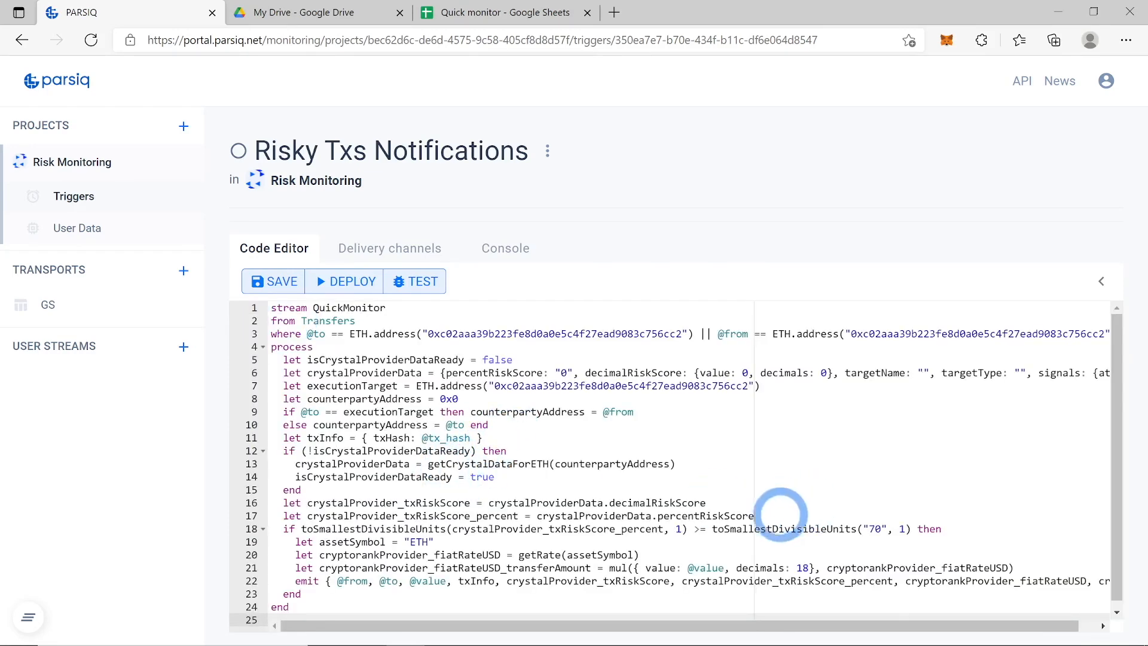
Examine the pasted code's Crystal risk data lines and the line 18 condition comparing the risk score percentage with the threshold
{"action": "left_click_drag", "start_coordinate": [767, 516], "coordinate": [270, 359]}
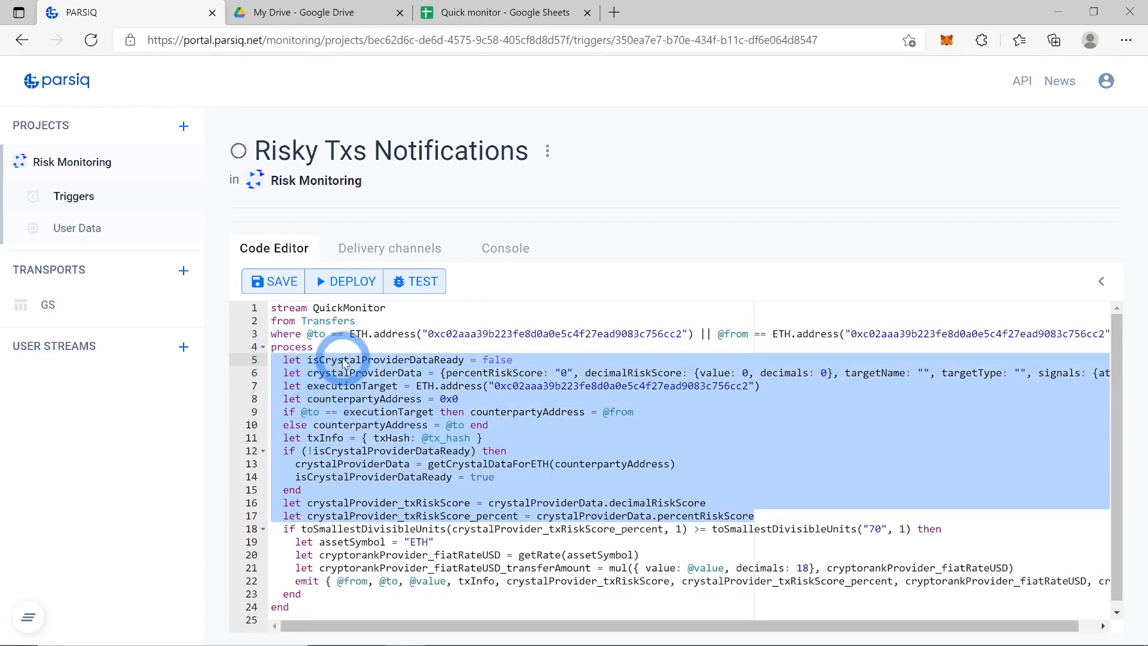
{"action": "left_click", "coordinate": [777, 506]}
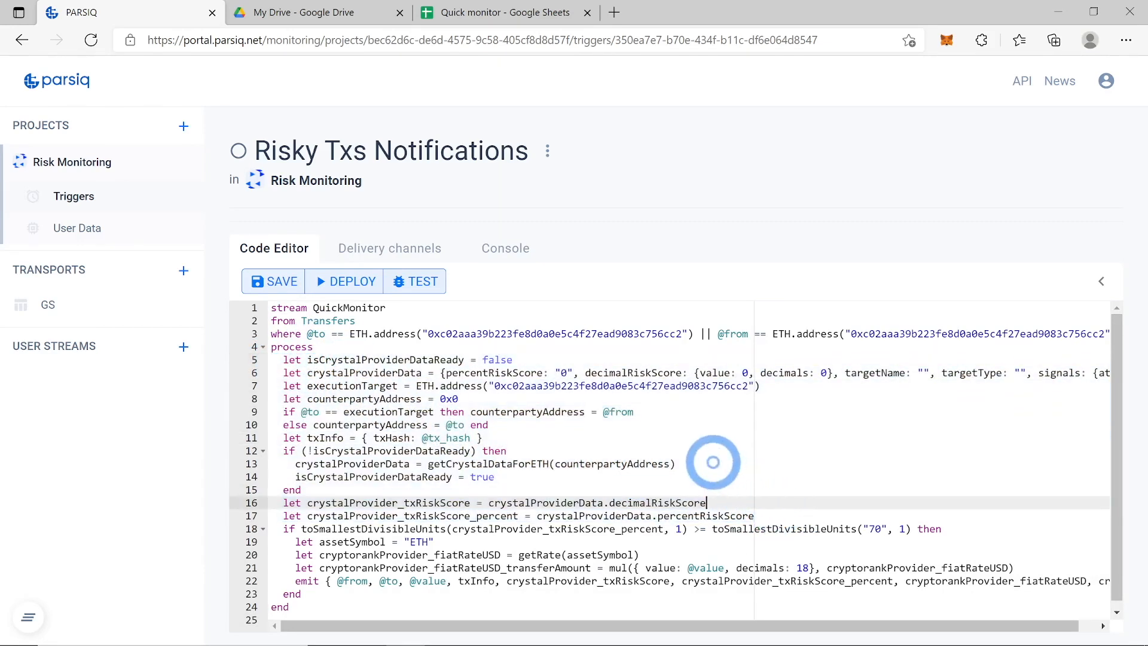
{"action": "scroll", "coordinate": [714, 461], "scroll_direction": "down", "scroll_amount": 1}
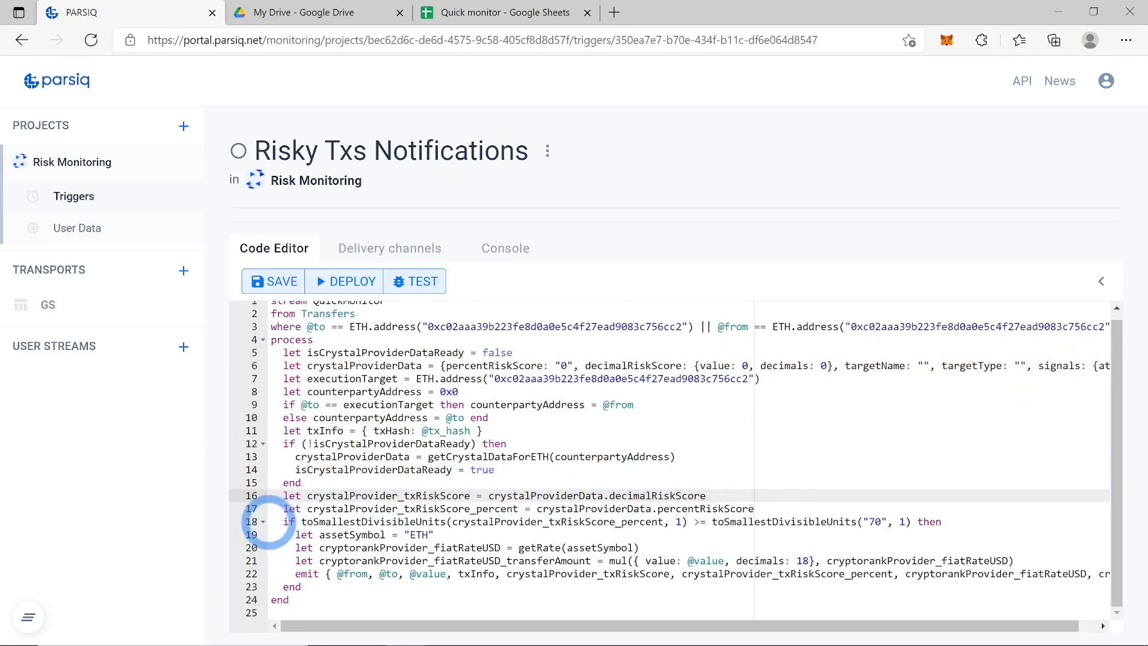
{"action": "left_click", "coordinate": [272, 521]}
{"action": "left_click_drag", "start_coordinate": [271, 521], "coordinate": [943, 519]}
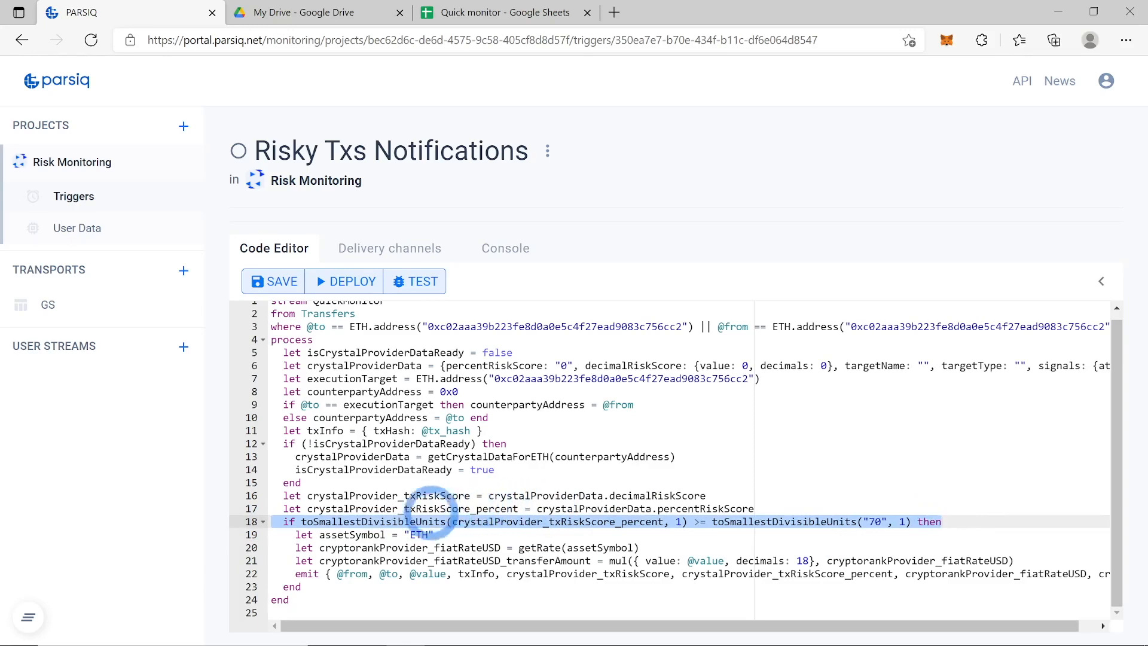
{"action": "left_click", "coordinate": [302, 575]}
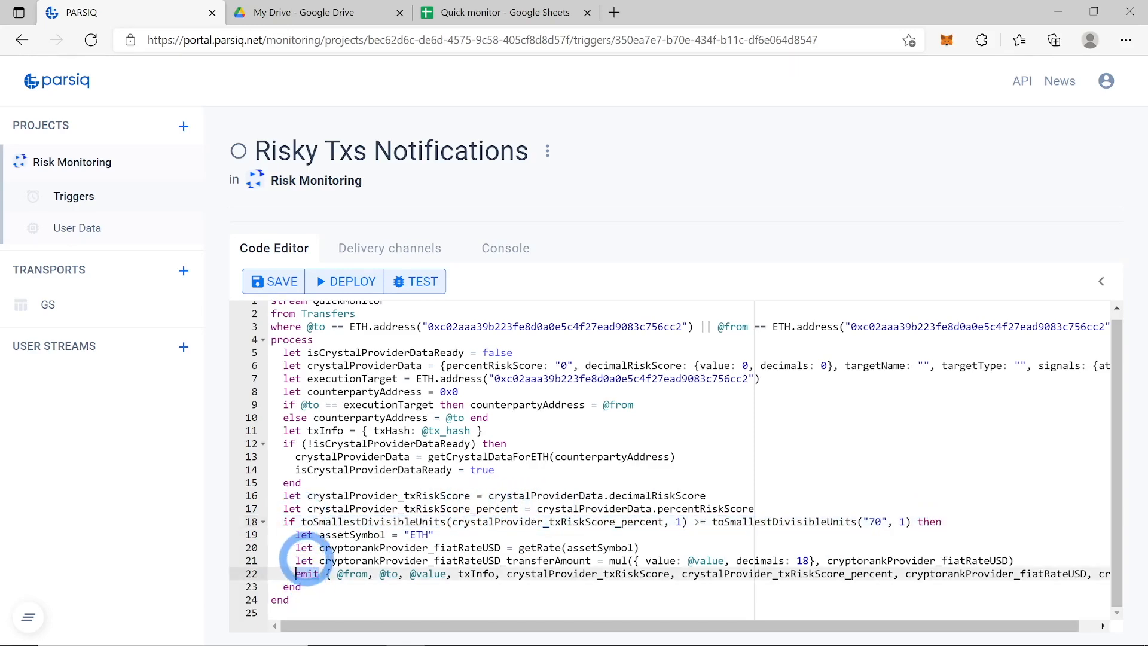
{"action": "left_click", "coordinate": [302, 522]}
{"action": "left_click_drag", "start_coordinate": [302, 522], "coordinate": [942, 520]}
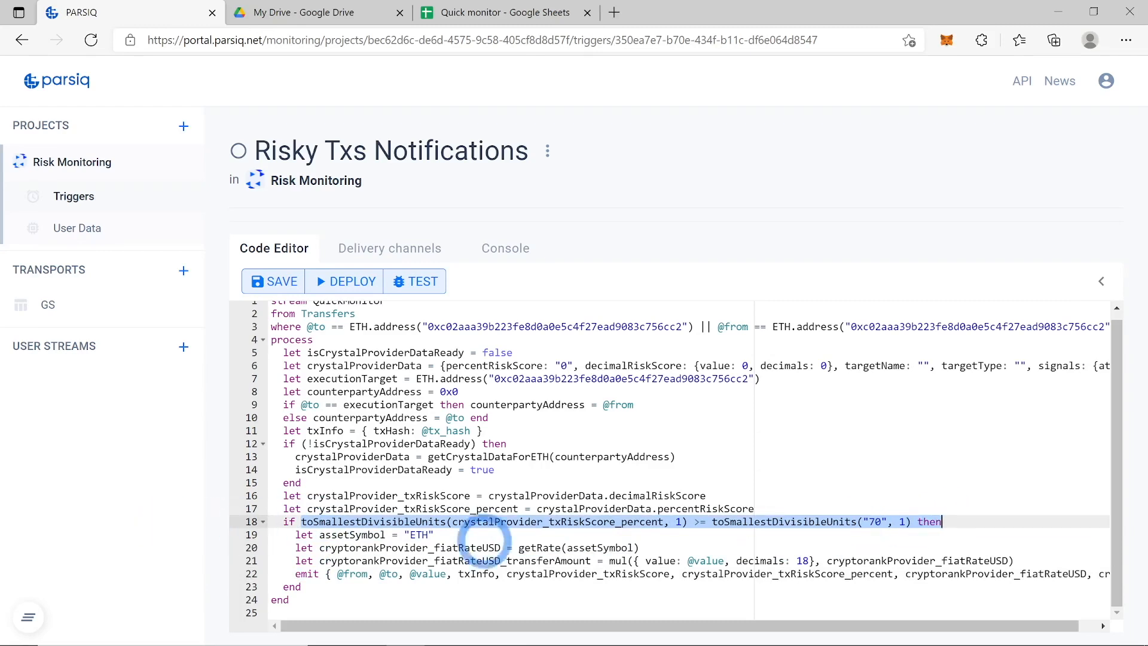
{"action": "double_click", "coordinate": [497, 525]}
{"action": "left_click_drag", "start_coordinate": [453, 523], "coordinate": [509, 518]}
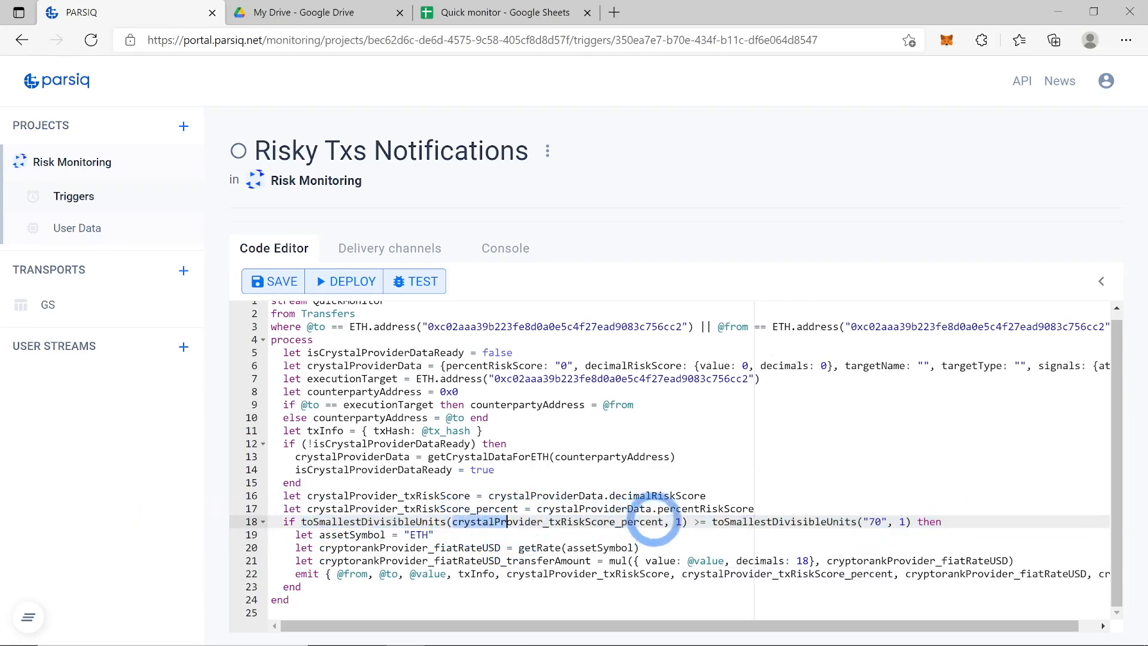
{"action": "double_click", "coordinate": [699, 521]}
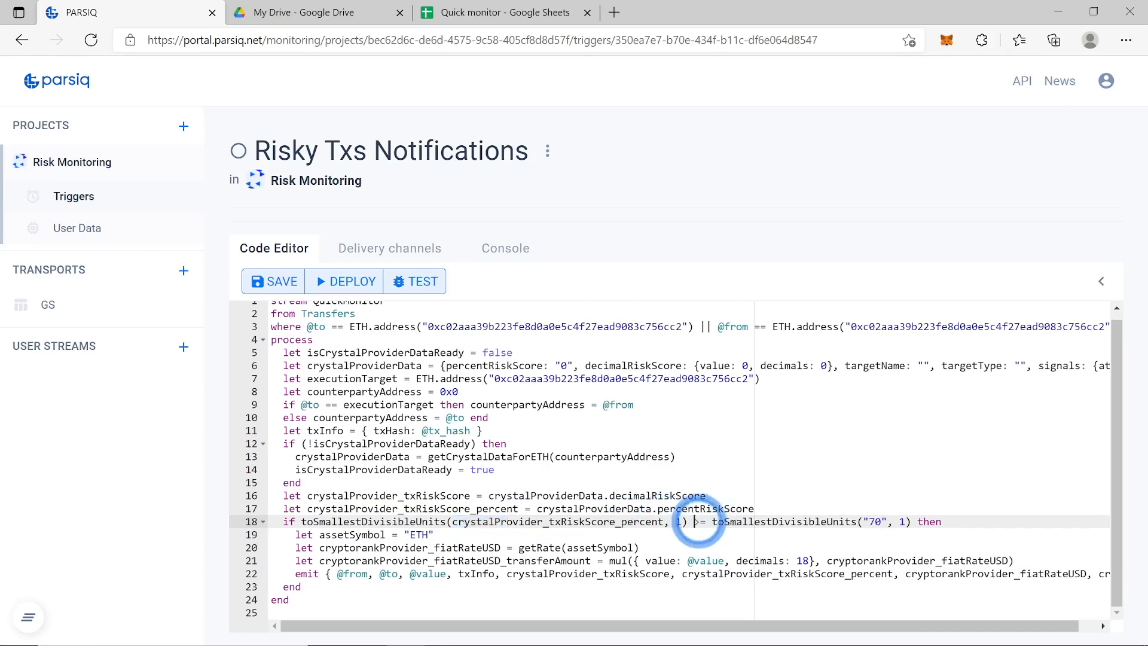
{"action": "double_click", "coordinate": [875, 522]}
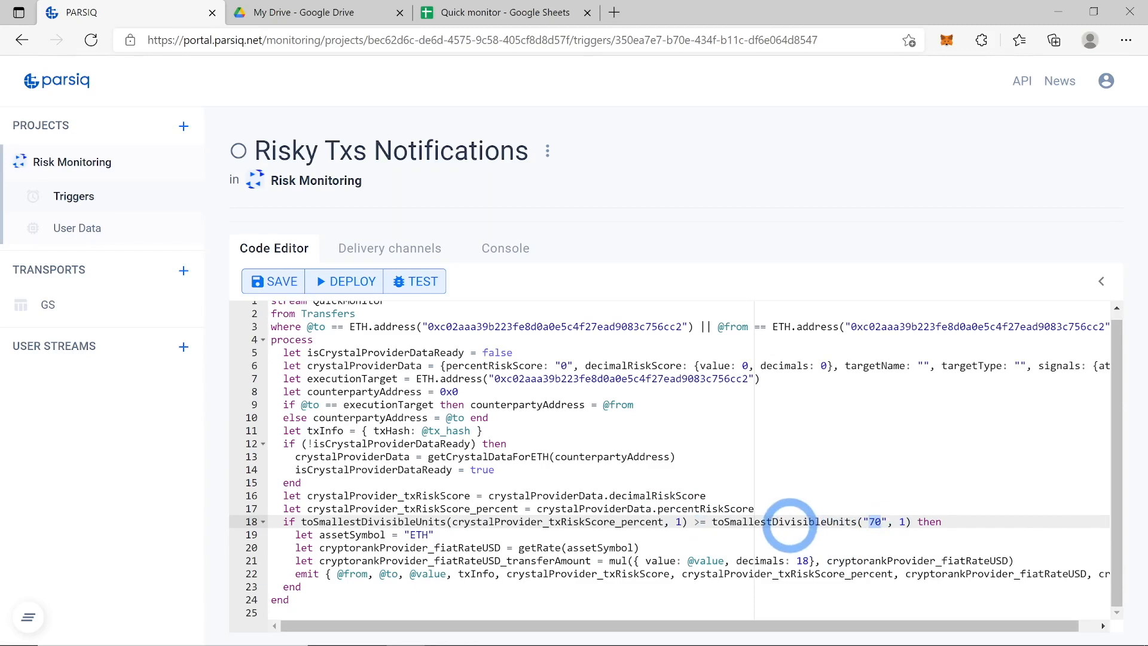
Save the code of the Risky Txs Notifications trigger
{"action": "left_click", "coordinate": [687, 444]}
{"action": "left_click", "coordinate": [250, 280]}
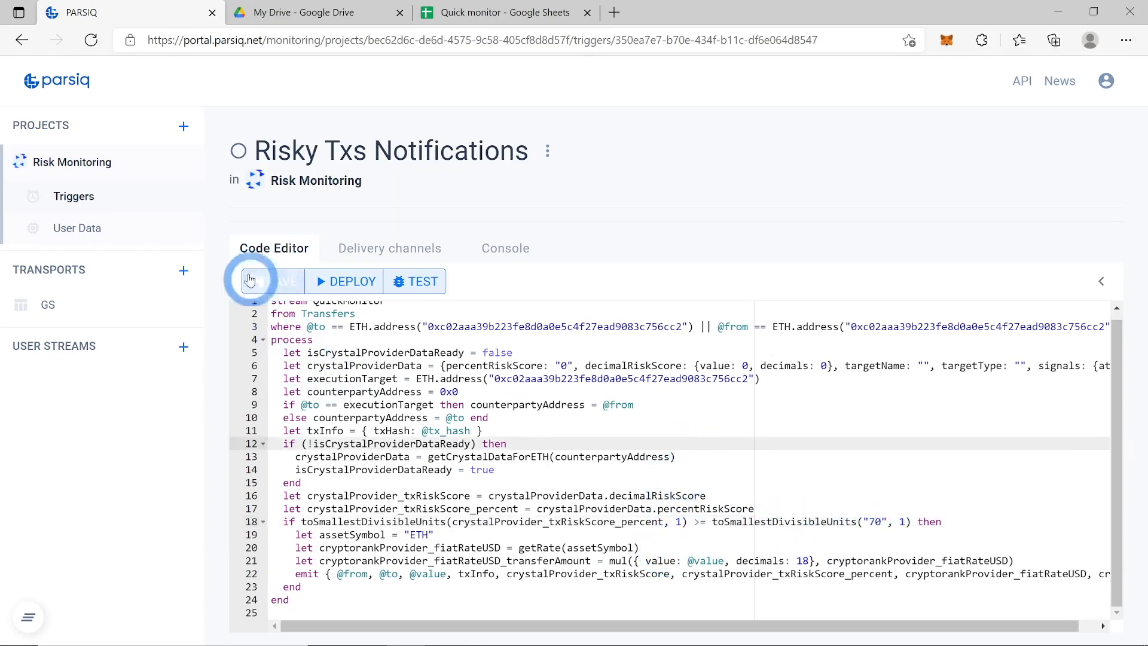
{"action": "left_click", "coordinate": [272, 282]}
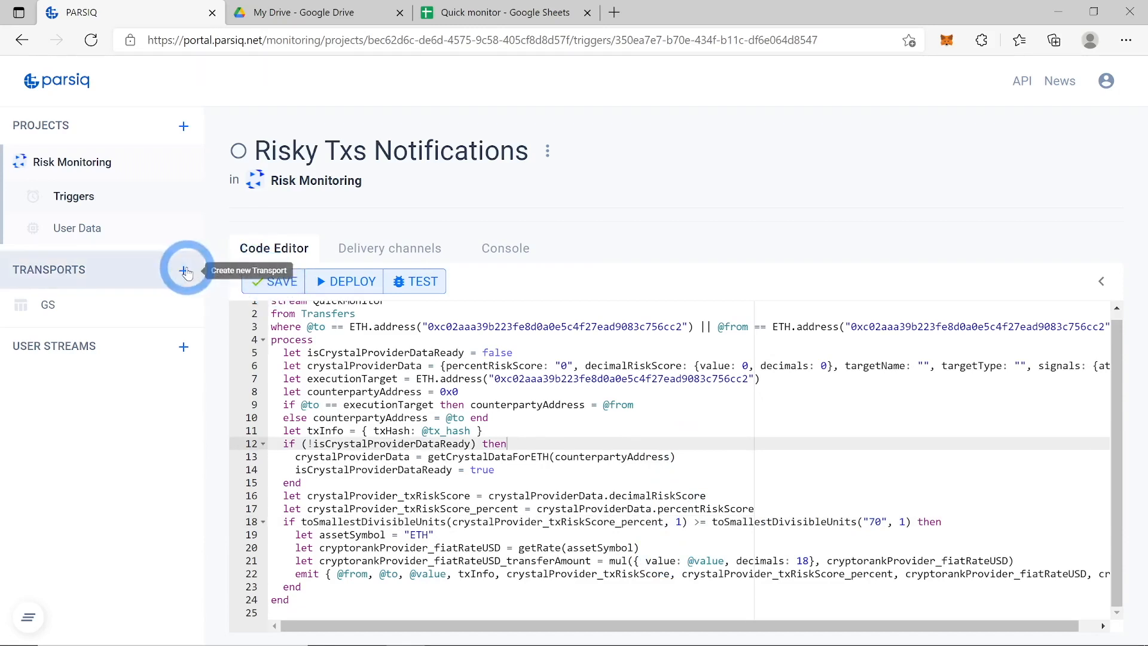
Create a Telegram transport named TG that delivers events as private messages
{"action": "left_click", "coordinate": [185, 272]}
{"action": "left_click", "coordinate": [268, 202]}
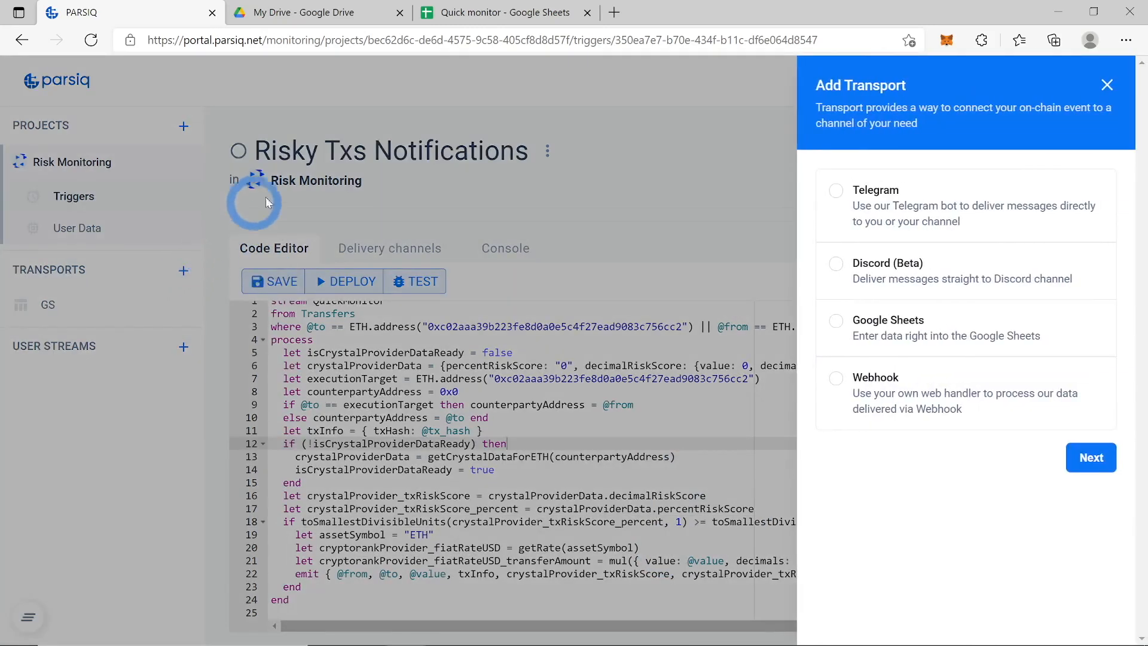
{"action": "left_click", "coordinate": [837, 190]}
{"action": "left_click", "coordinate": [1093, 471]}
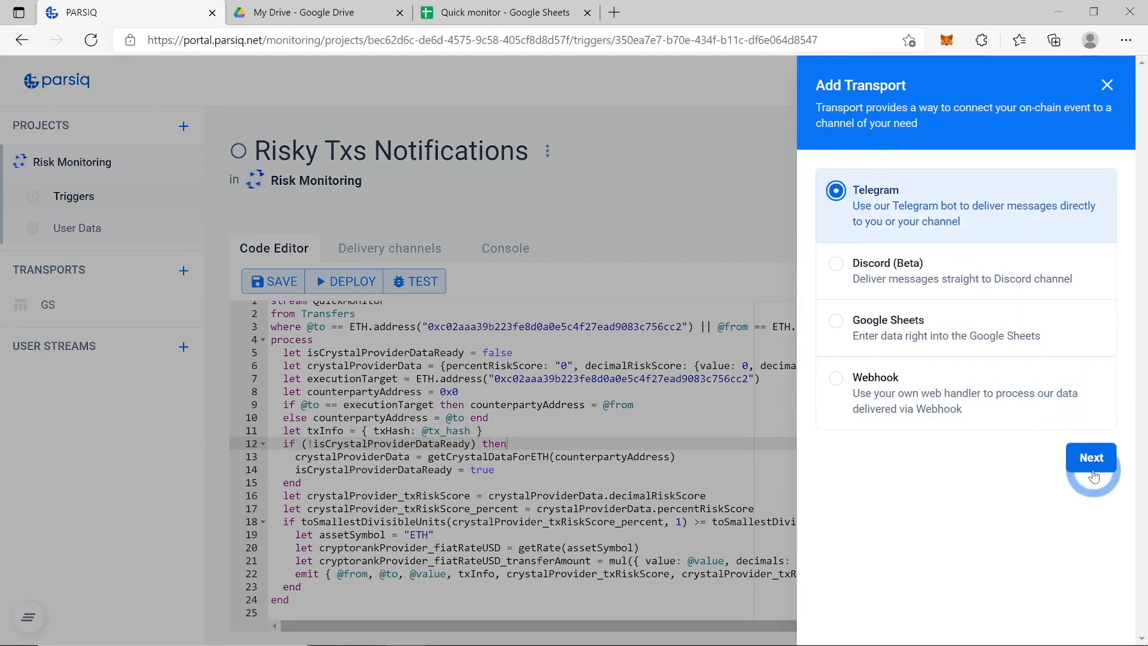
{"action": "left_click", "coordinate": [837, 274]}
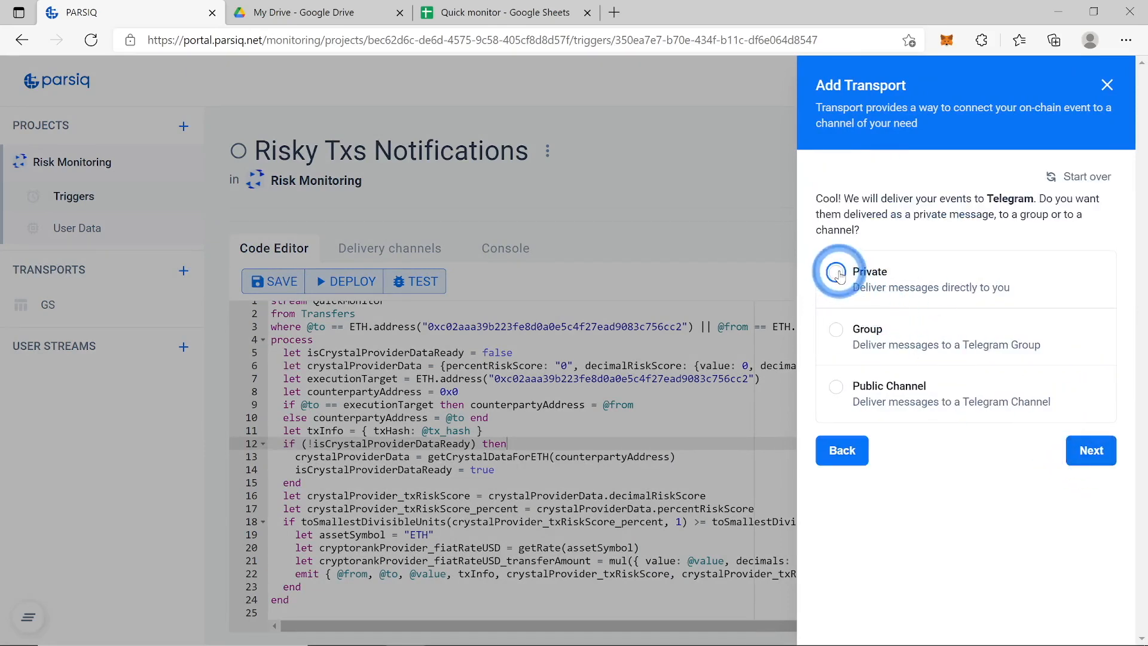
{"action": "left_click", "coordinate": [1091, 450]}
{"action": "left_click", "coordinate": [987, 302]}
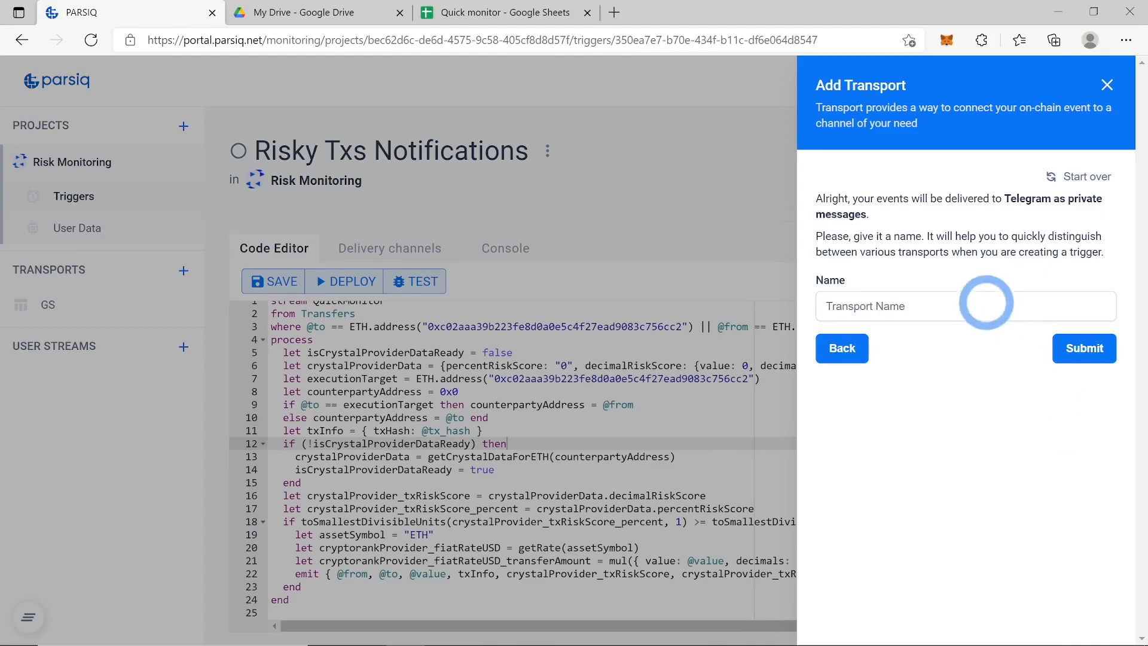
{"action": "left_click", "coordinate": [864, 312]}
{"action": "type", "text": "TG"}
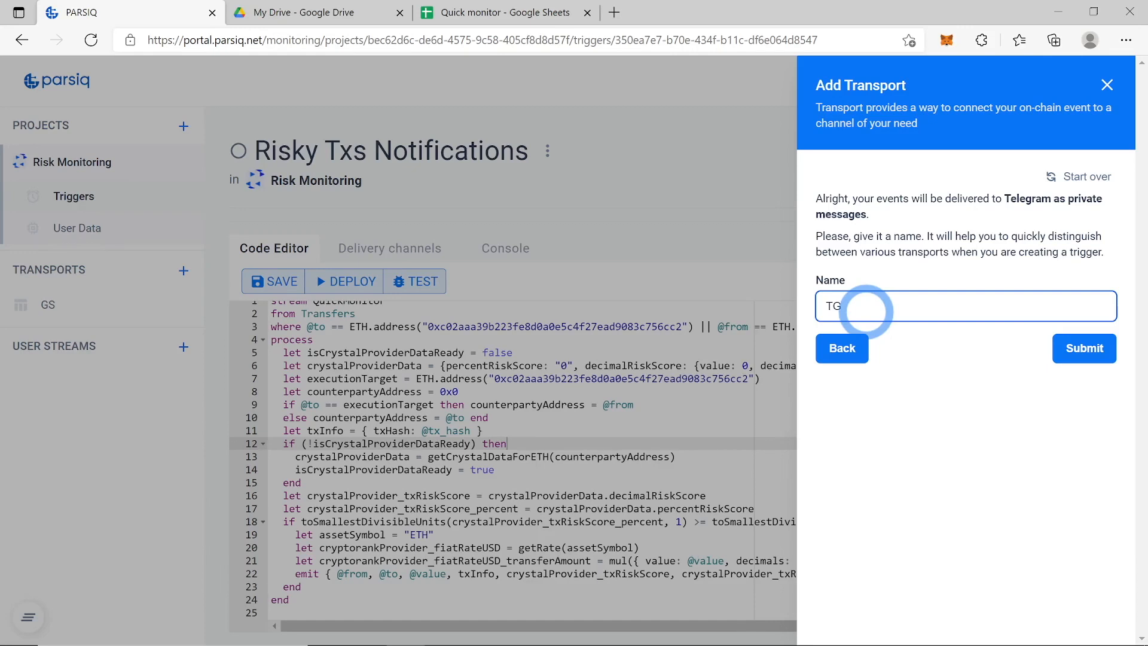
{"action": "left_click", "coordinate": [1079, 350]}
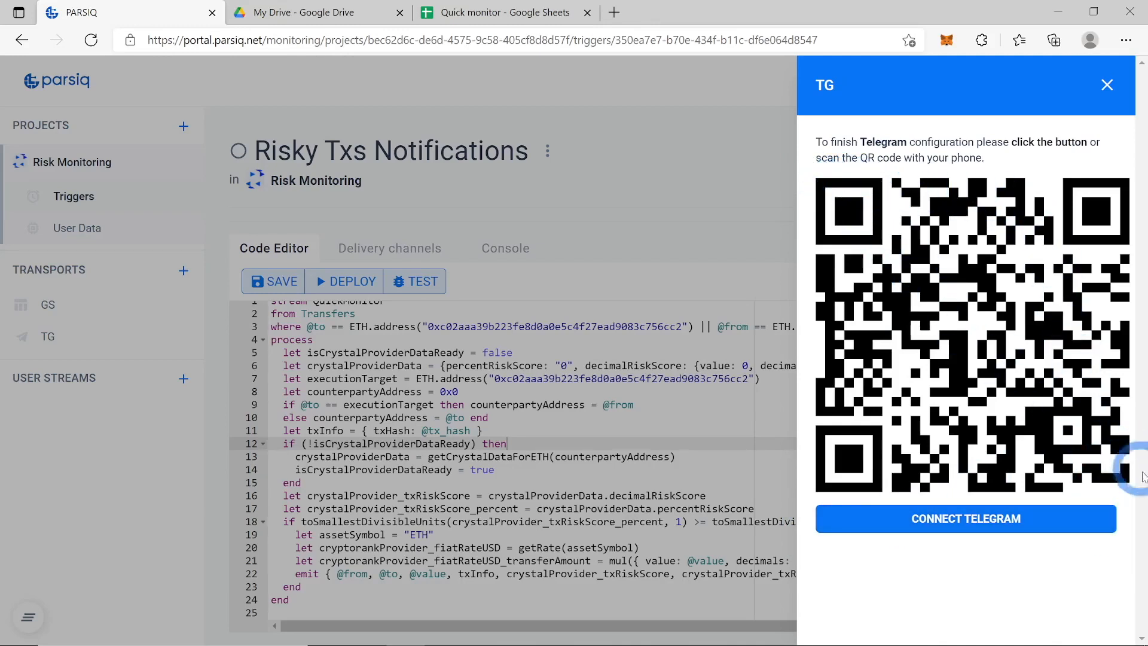
Connect the TG transport to ParsiqBot in Telegram Desktop, return to PARSIQ and close the connection page and transport details
{"action": "left_click", "coordinate": [934, 519]}
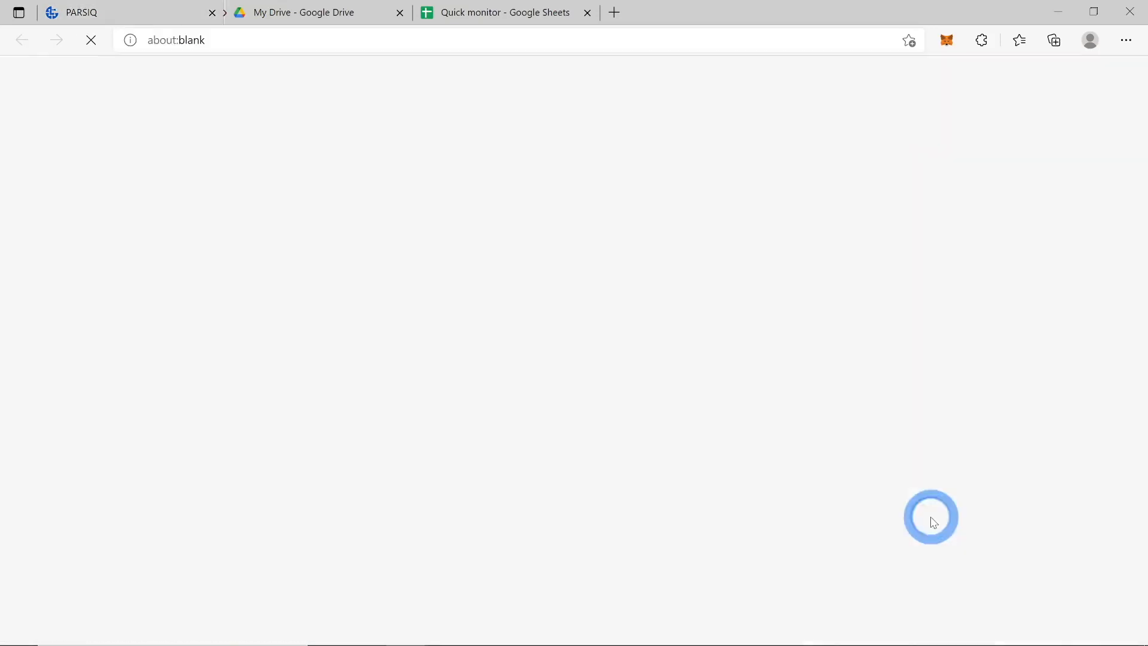
{"action": "left_click", "coordinate": [651, 152]}
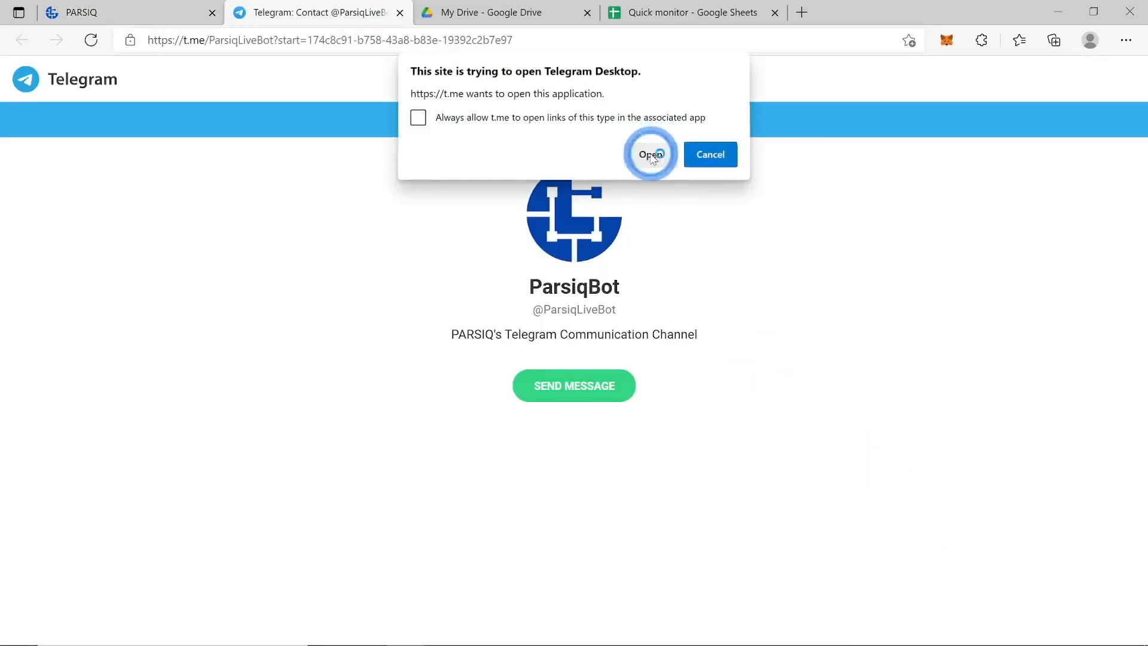
{"action": "left_click", "coordinate": [717, 629]}
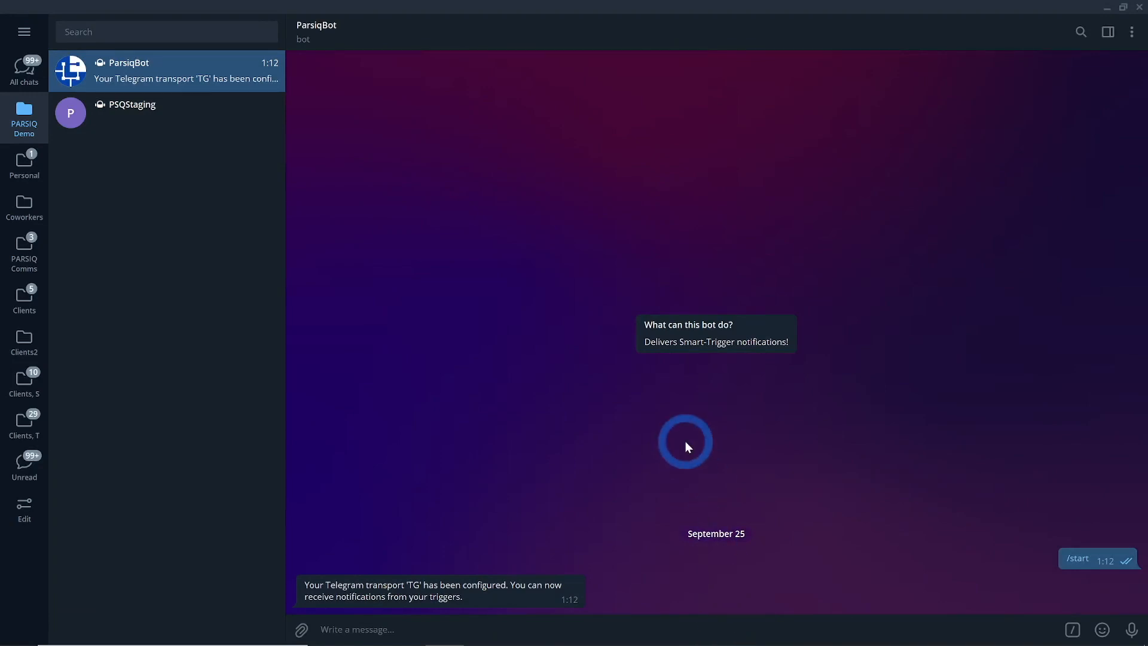
{"action": "key", "text": "alt+Tab"}
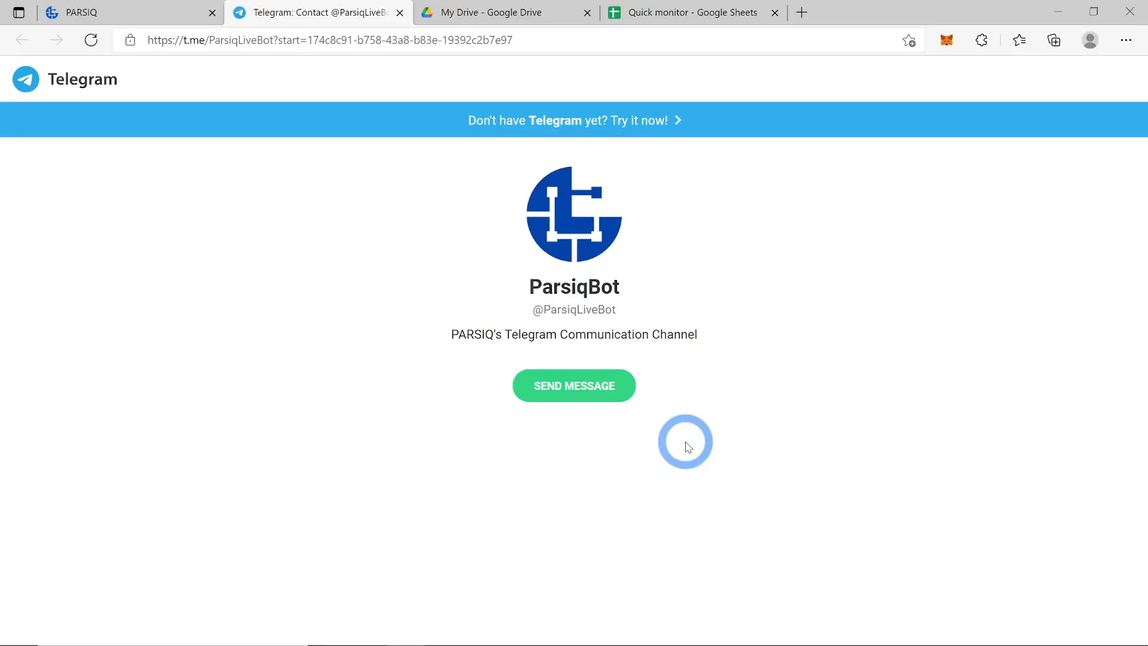
{"action": "left_click", "coordinate": [397, 13]}
{"action": "left_click", "coordinate": [1094, 194]}
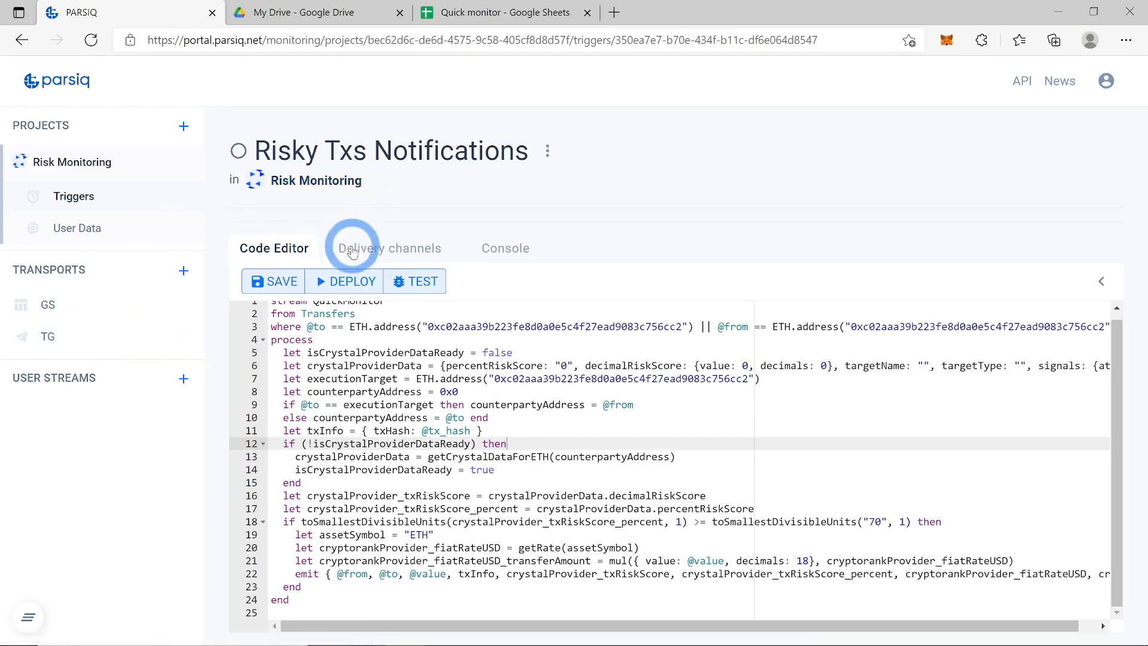
Add a TG delivery channel to Risky Txs Notifications, pasting the message template with transfer details, Crystal risk score and USD values
{"action": "left_click", "coordinate": [375, 250]}
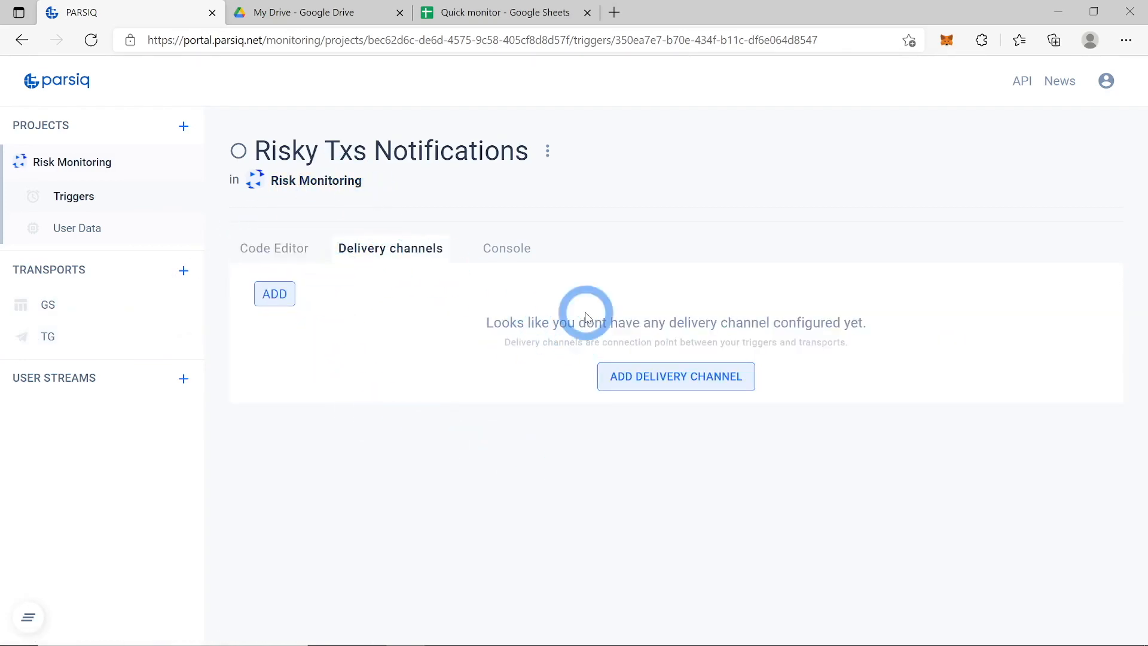
{"action": "left_click", "coordinate": [278, 295]}
{"action": "left_click", "coordinate": [565, 323]}
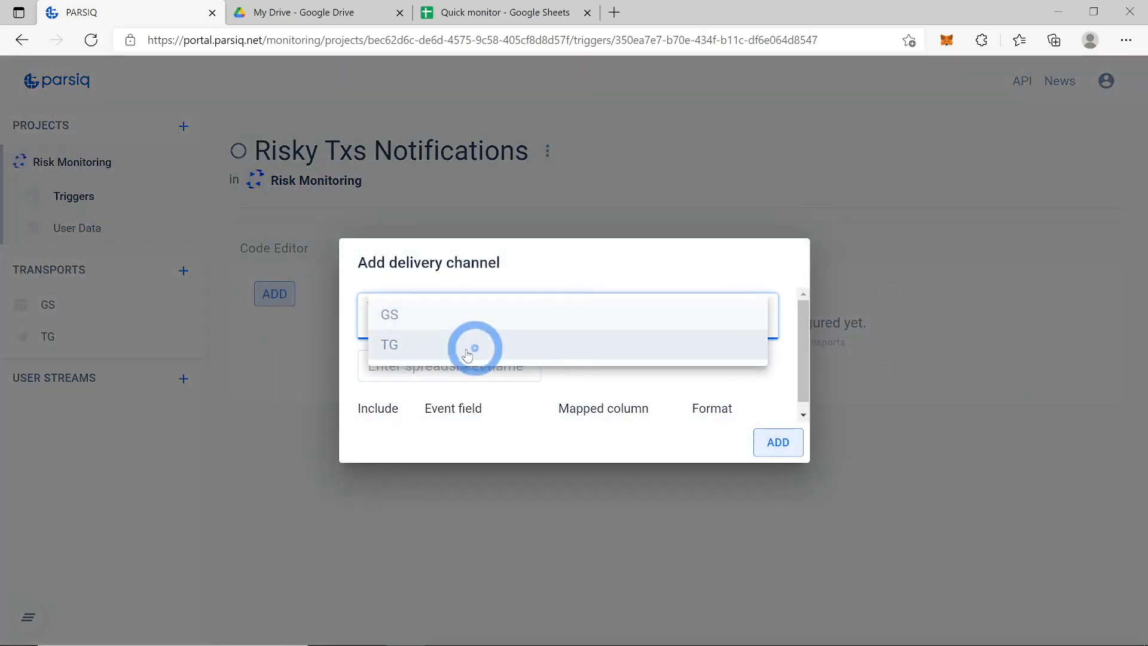
{"action": "left_click", "coordinate": [454, 346]}
{"action": "left_click", "coordinate": [443, 383]}
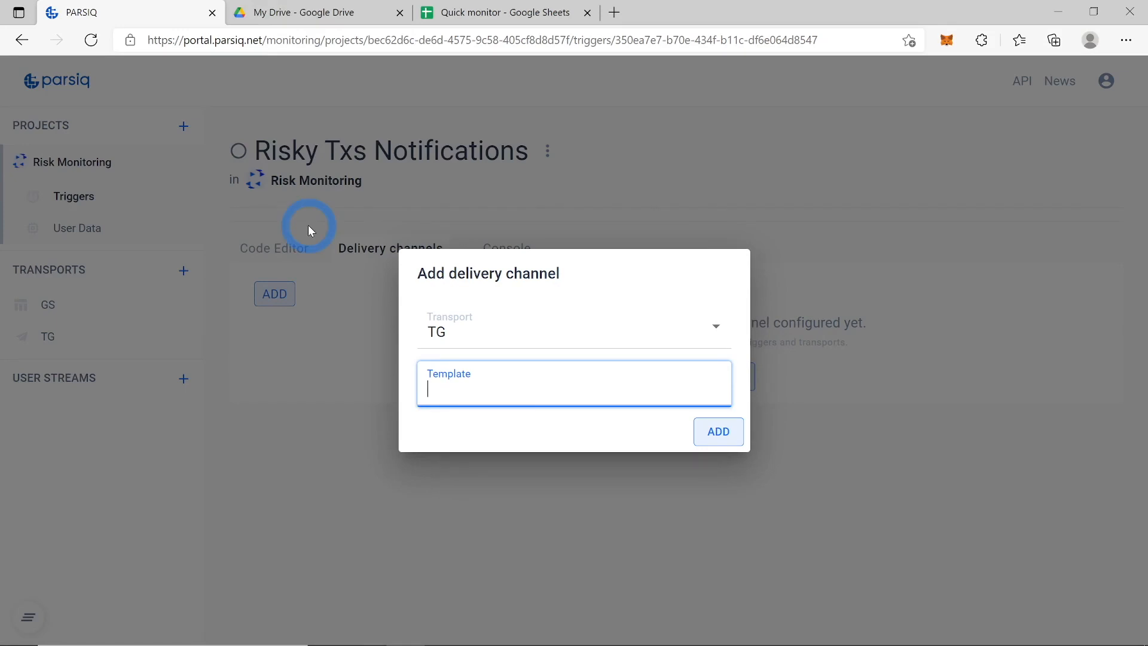
{"action": "key", "text": "ctrl+v"}
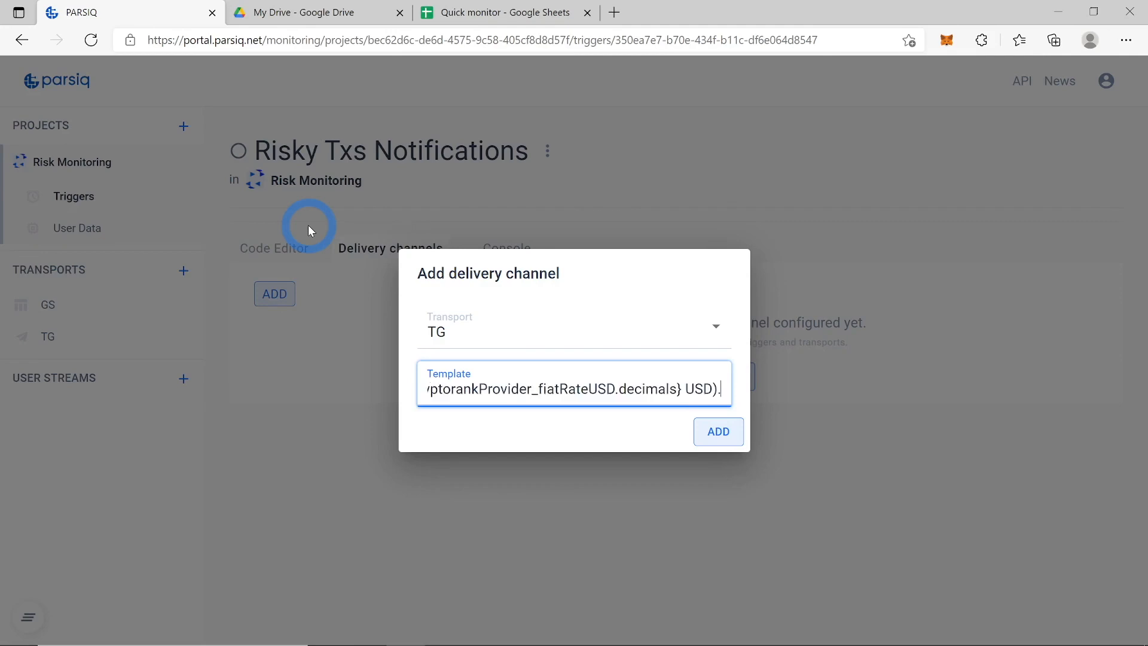
{"action": "left_click", "coordinate": [715, 436]}
Return to the Risky Txs Notifications code and deploy the trigger
{"action": "left_click", "coordinate": [272, 249]}
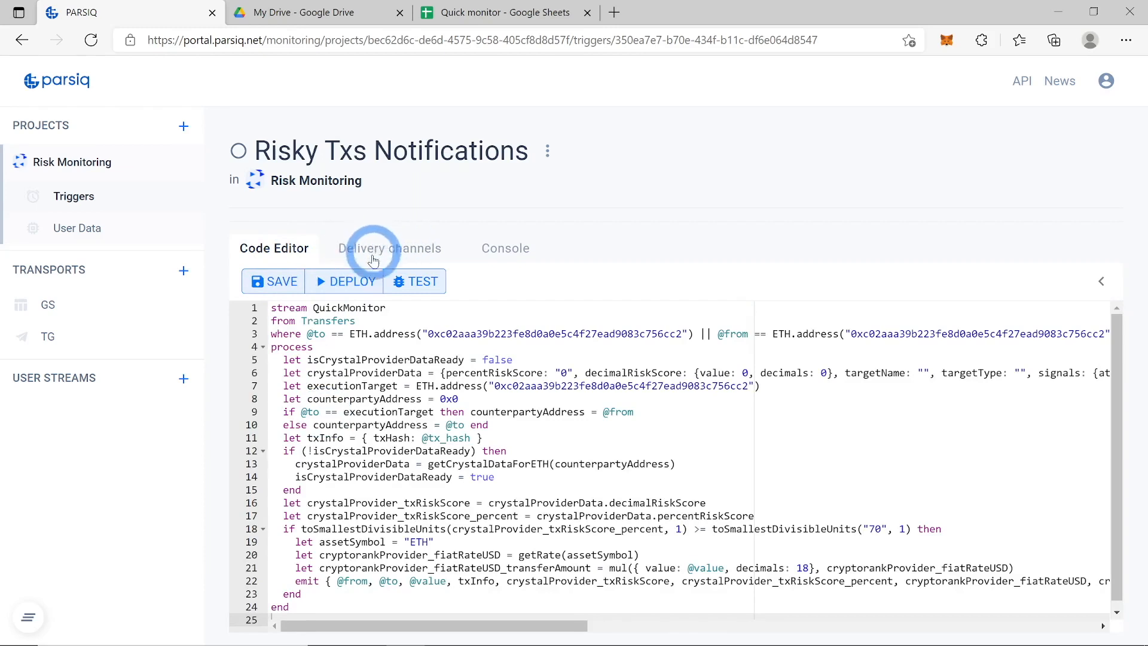
{"action": "left_click", "coordinate": [349, 285]}
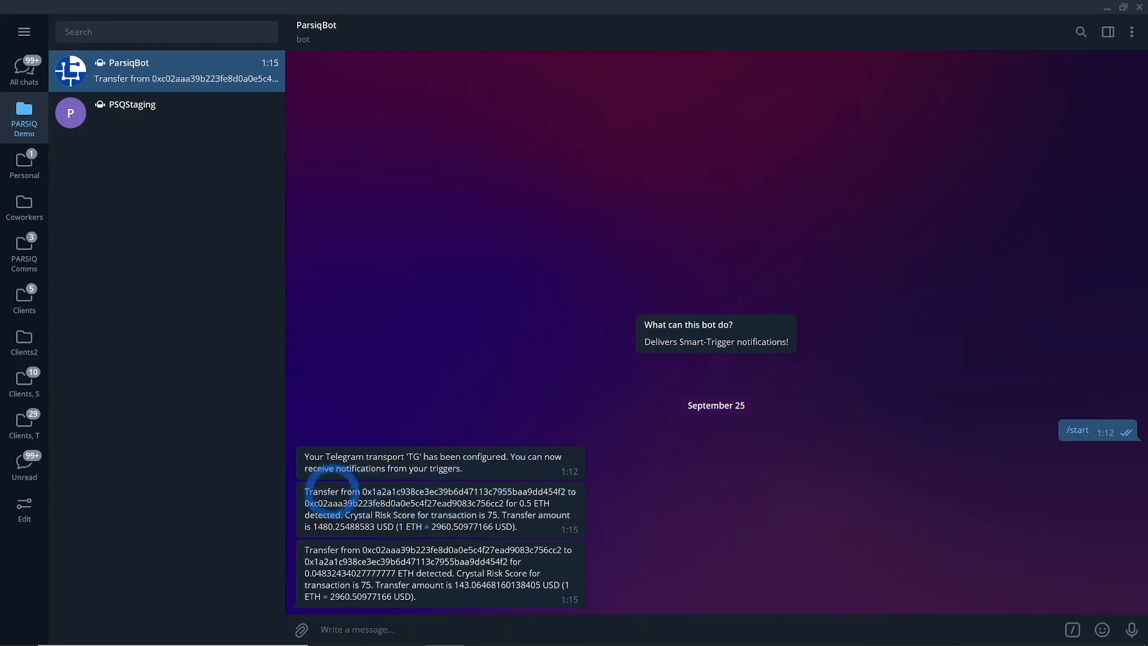
Examine the addresses, ETH amounts and Crystal risk scores in the transfer notifications from ParsiqBot in Telegram
{"action": "double_click", "coordinate": [389, 491]}
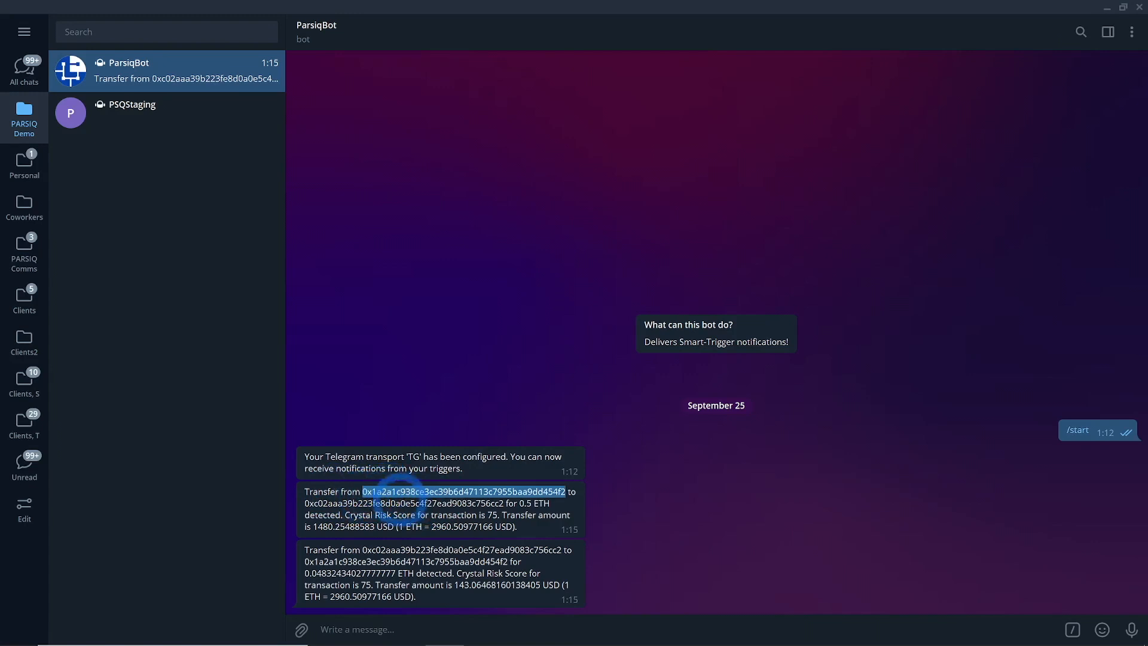
{"action": "double_click", "coordinate": [398, 502]}
{"action": "double_click", "coordinate": [525, 503]}
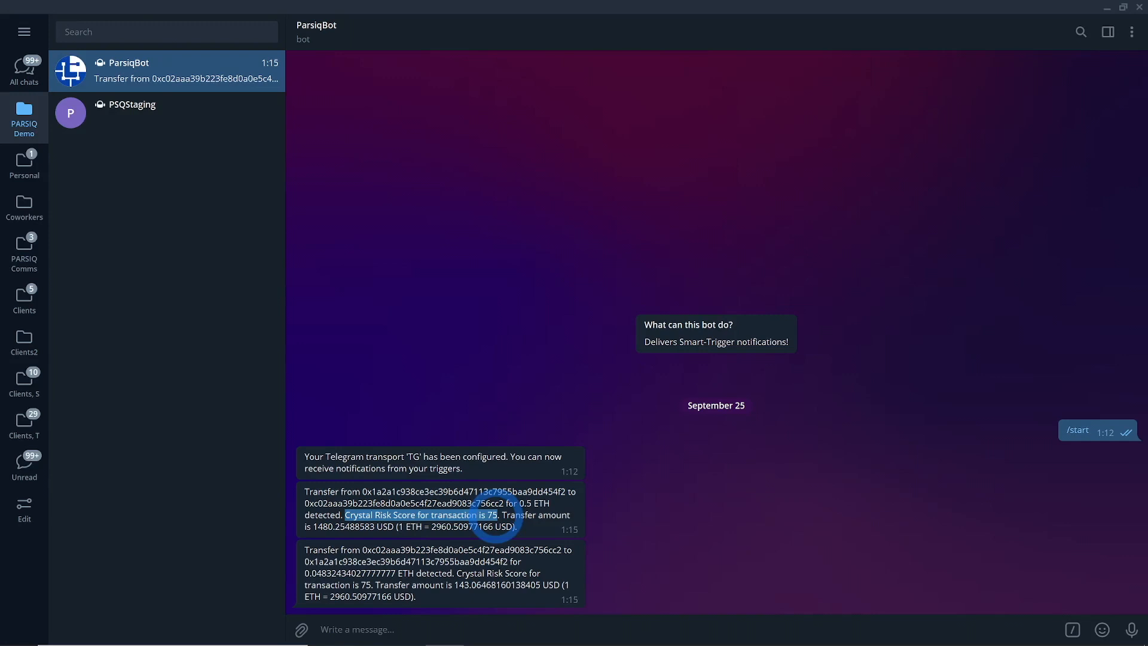
{"action": "double_click", "coordinate": [492, 515]}
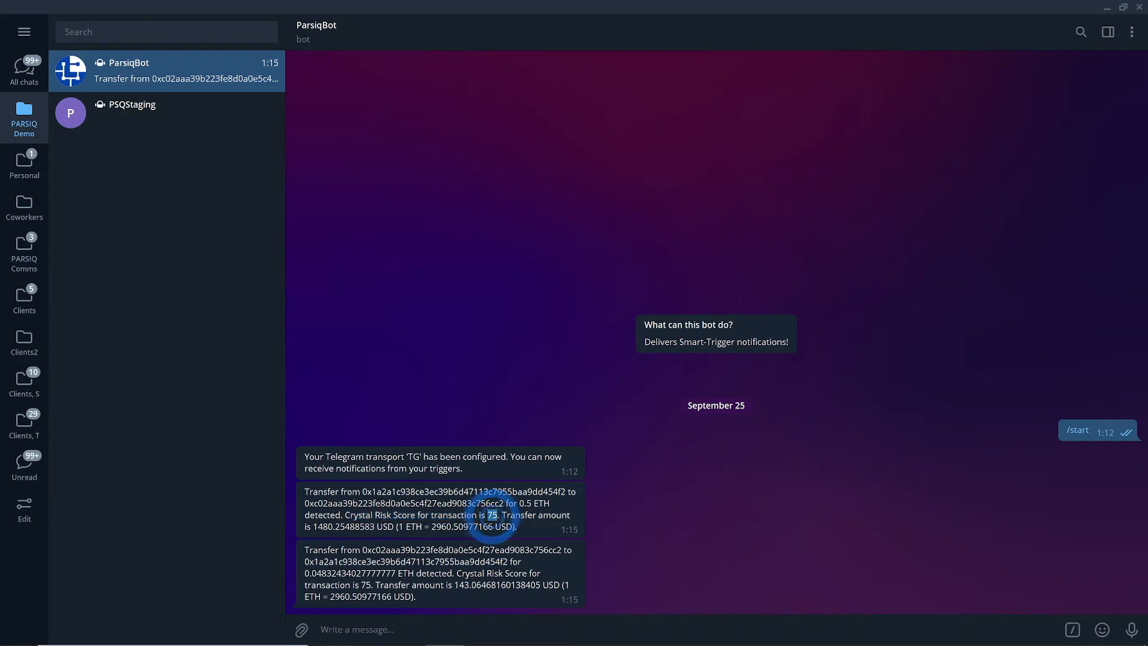
{"action": "double_click", "coordinate": [365, 585]}
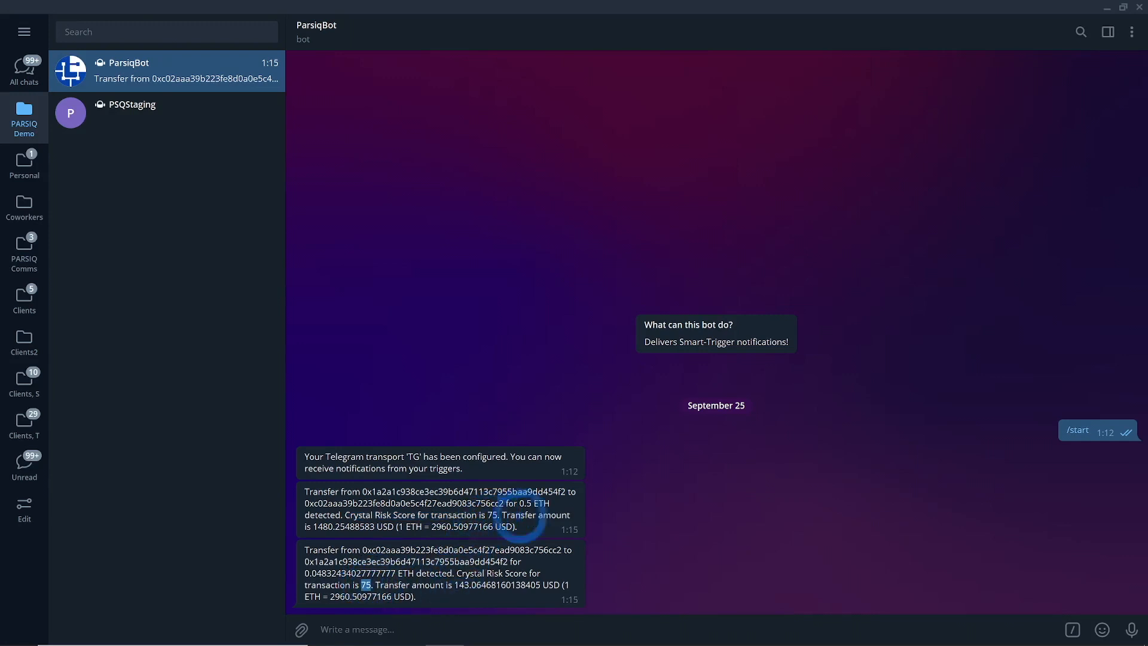
{"action": "left_click", "coordinate": [545, 573]}
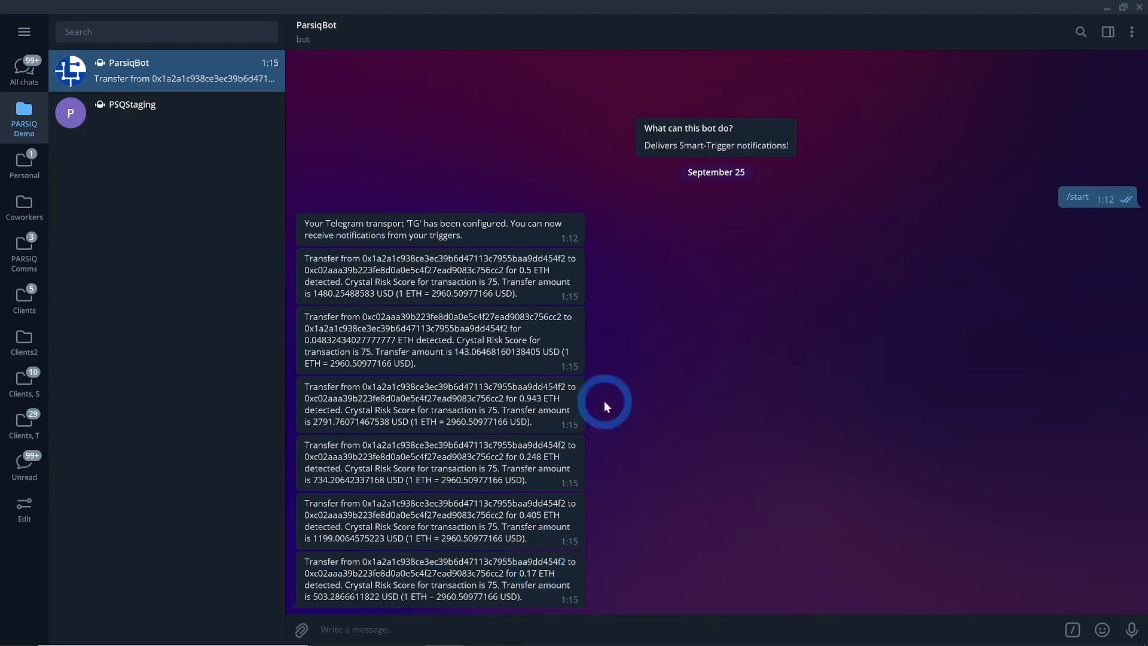
Switch back to PARSIQ, disable the Risky Txs Notifications trigger and briefly check the logged transfers in the Quick monitor spreadsheet
{"action": "key", "text": "alt+Tab"}
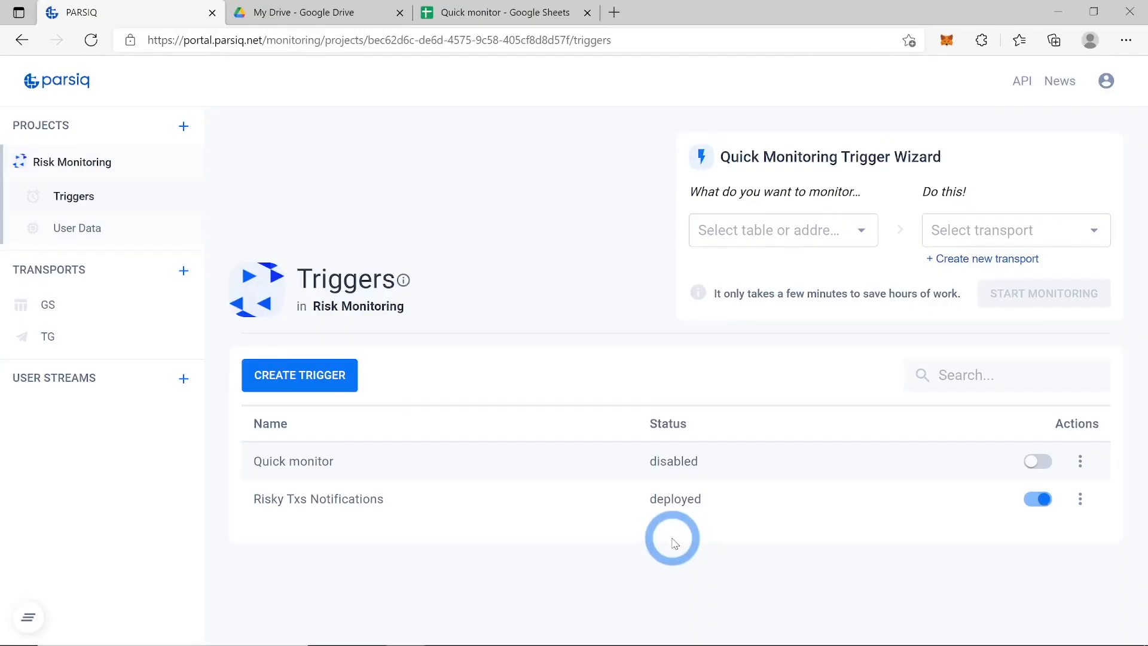
{"action": "left_click", "coordinate": [1039, 500]}
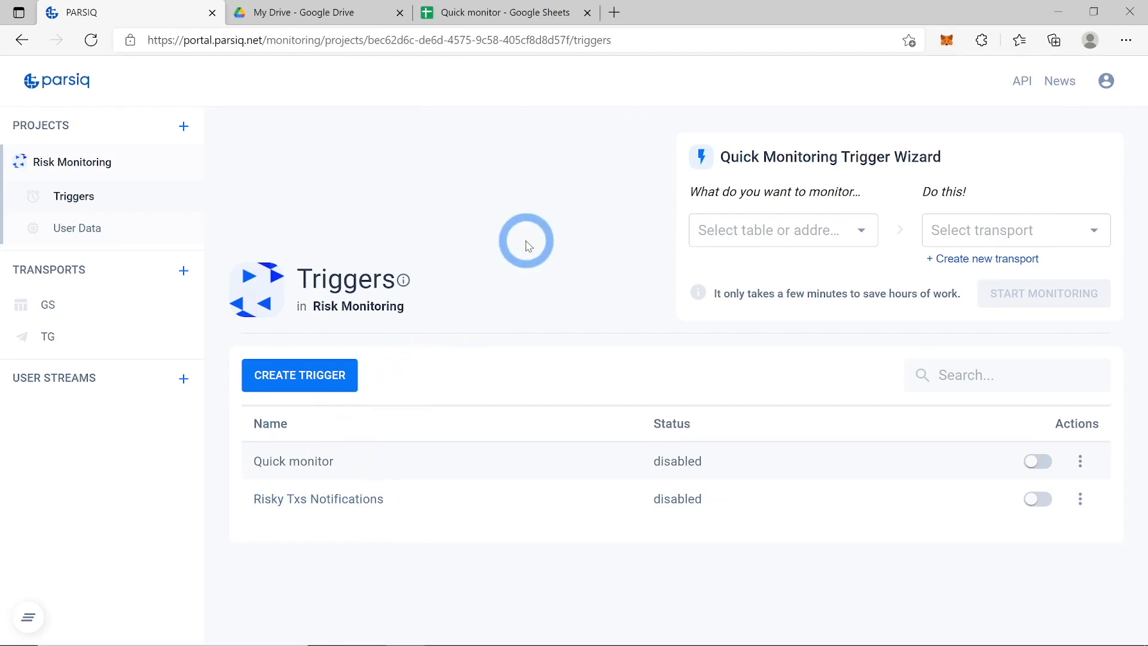
{"action": "left_click", "coordinate": [515, 13]}
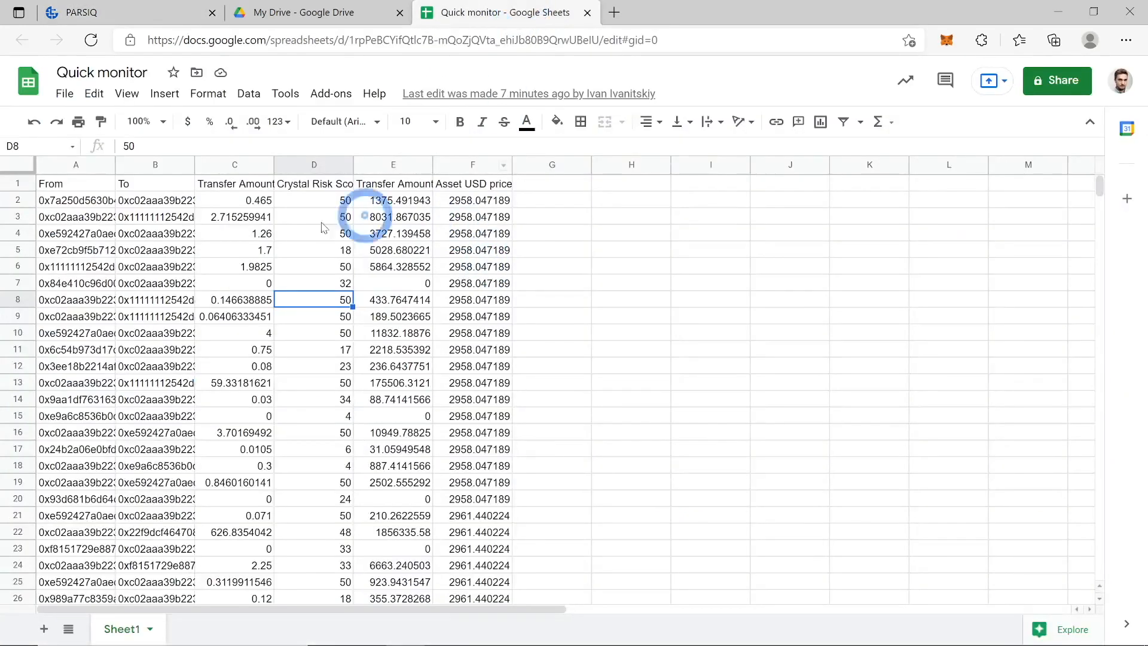
{"action": "left_click", "coordinate": [128, 13]}
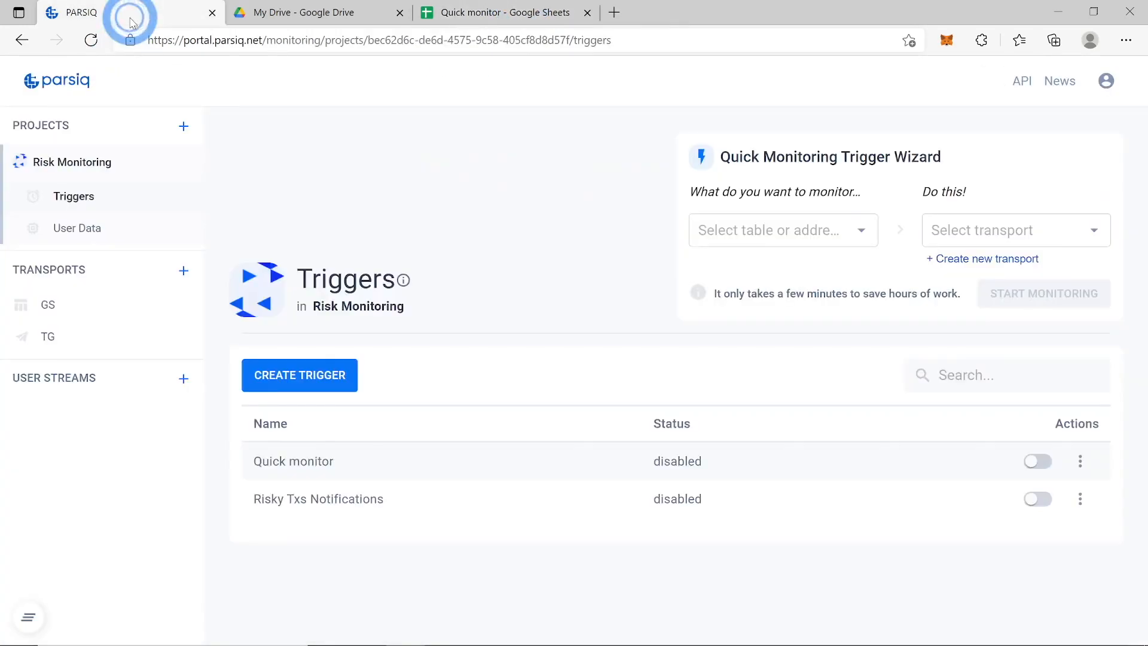